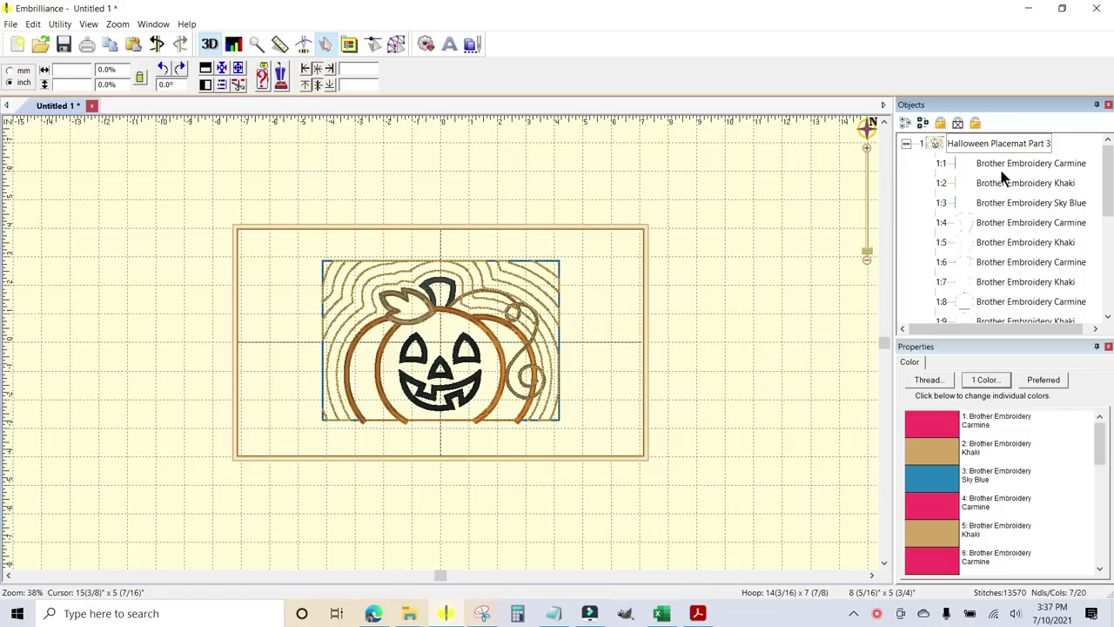
- Set the applique style of the pumpkin stem outline, color 1:4, to Applique Position
{"action": "left_click", "coordinate": [996, 164]}
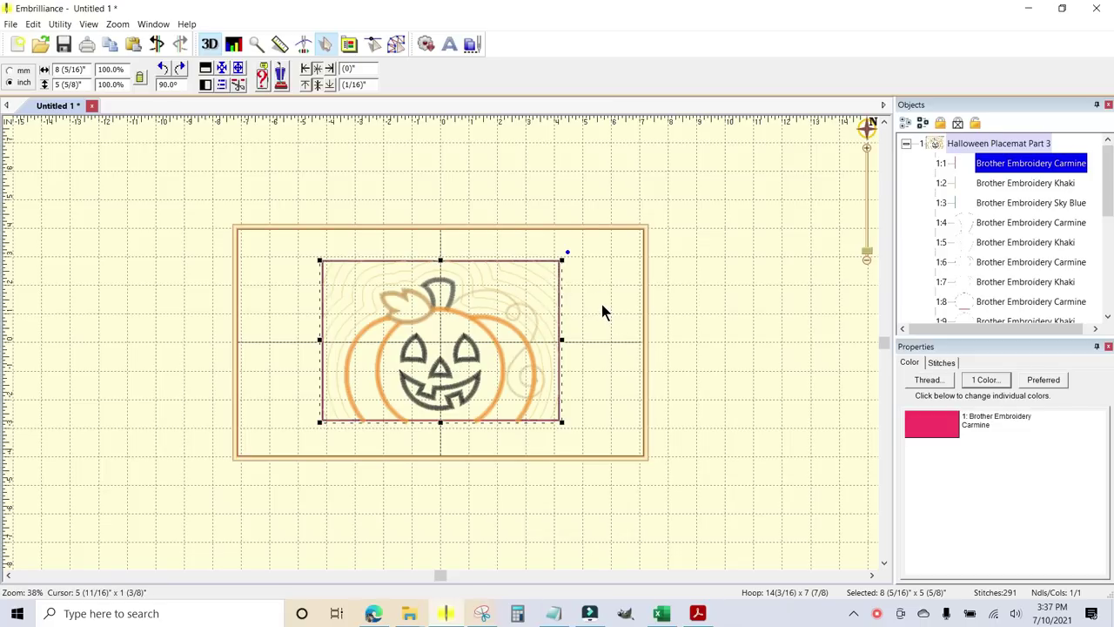
{"action": "scroll", "coordinate": [603, 313], "scroll_direction": "up", "scroll_amount": 1}
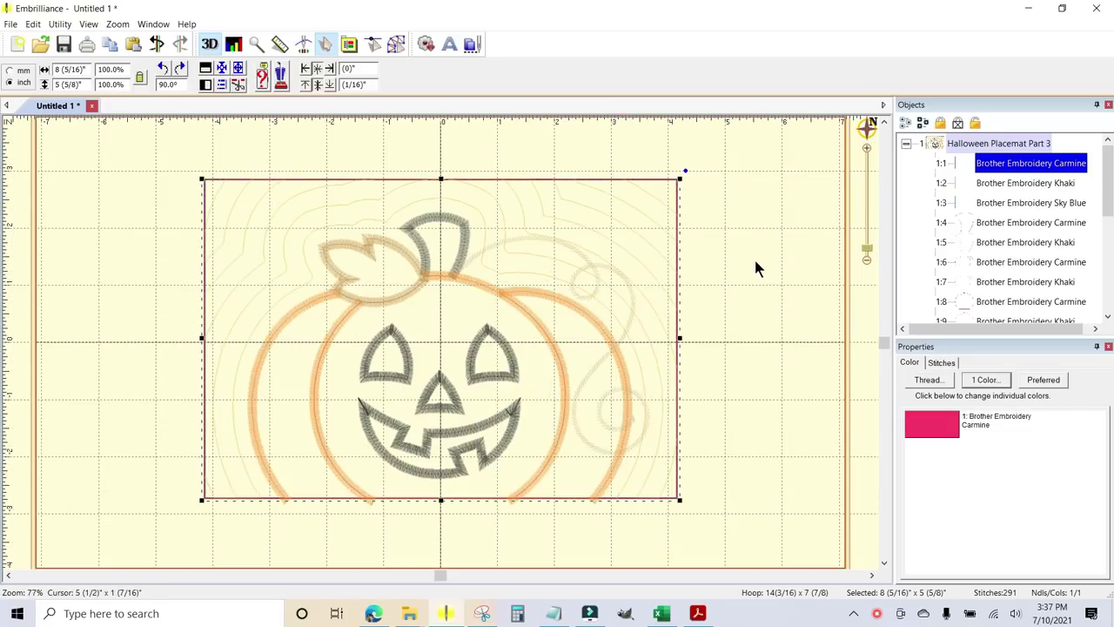
{"action": "left_click", "coordinate": [1001, 224]}
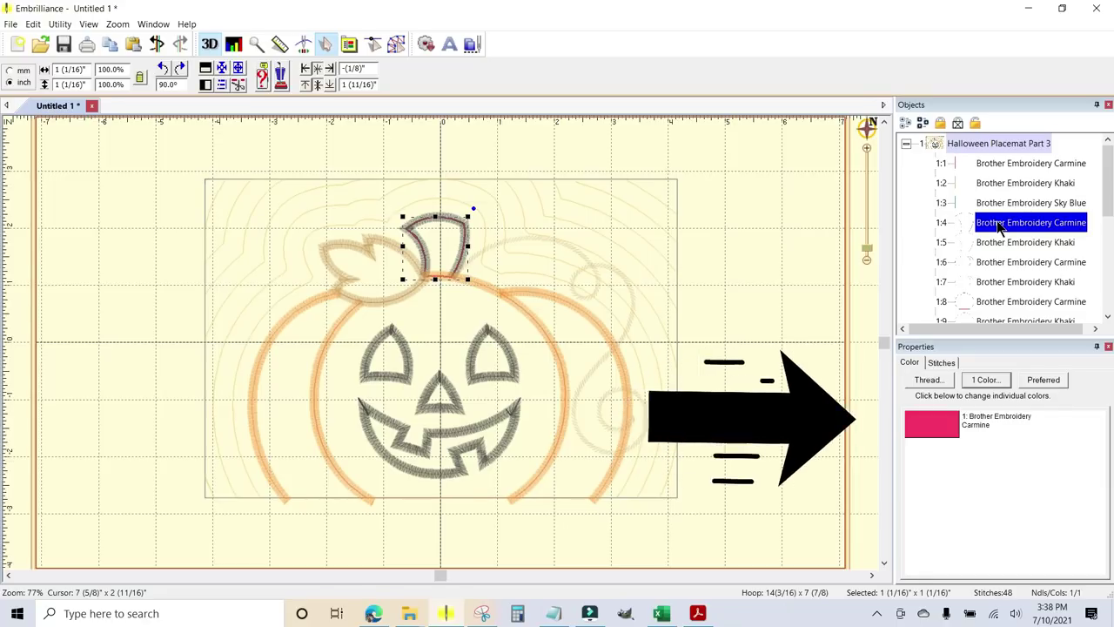
{"action": "left_click", "coordinate": [934, 427]}
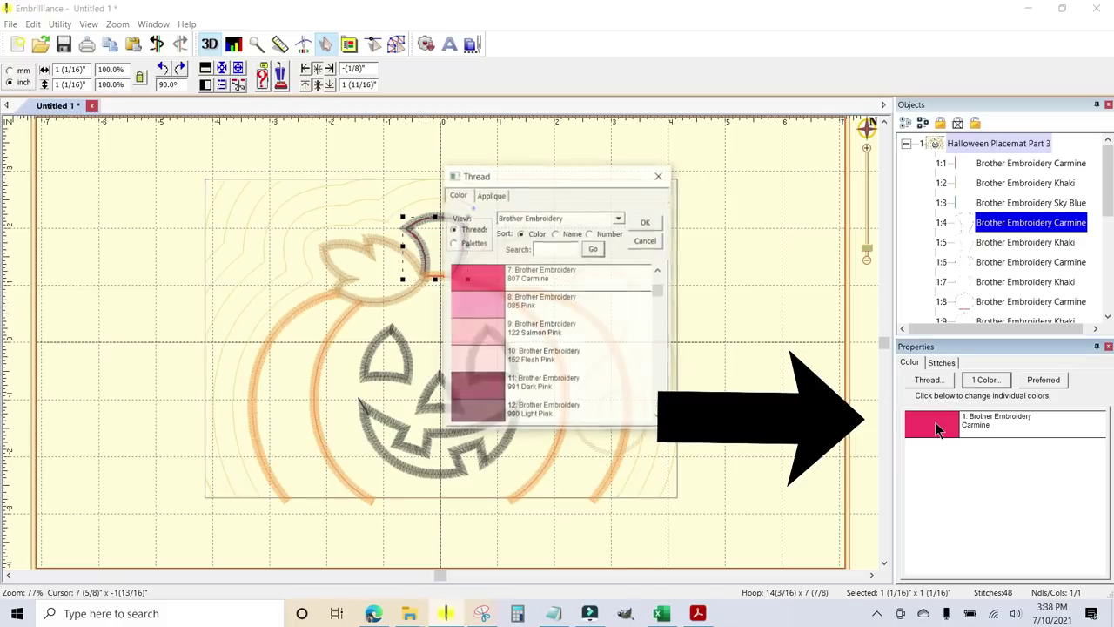
{"action": "left_click", "coordinate": [493, 195]}
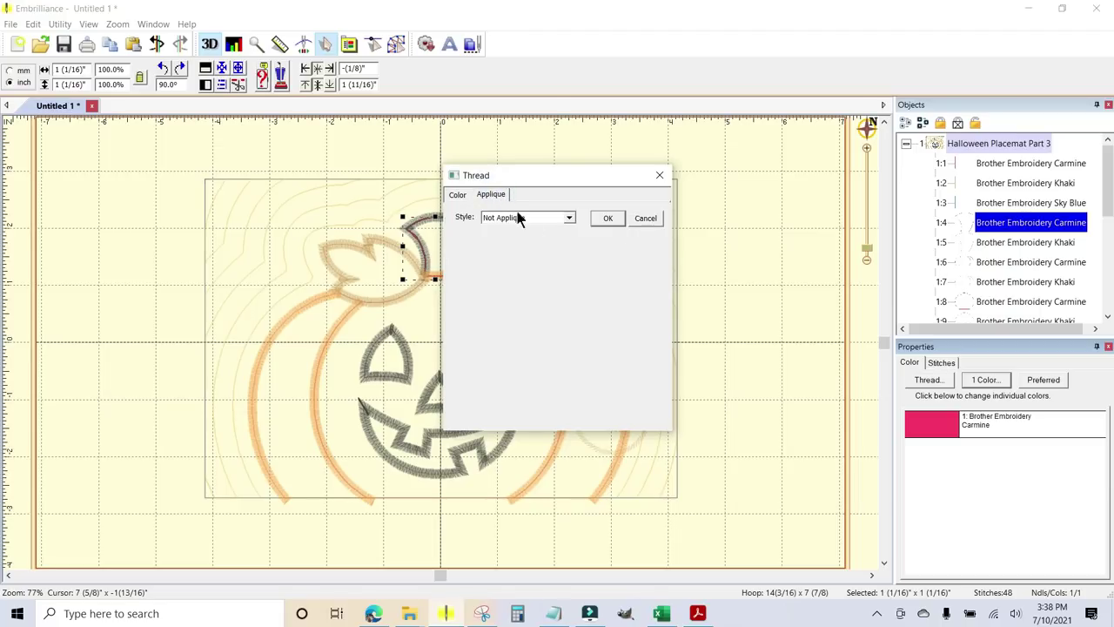
{"action": "left_click", "coordinate": [570, 217]}
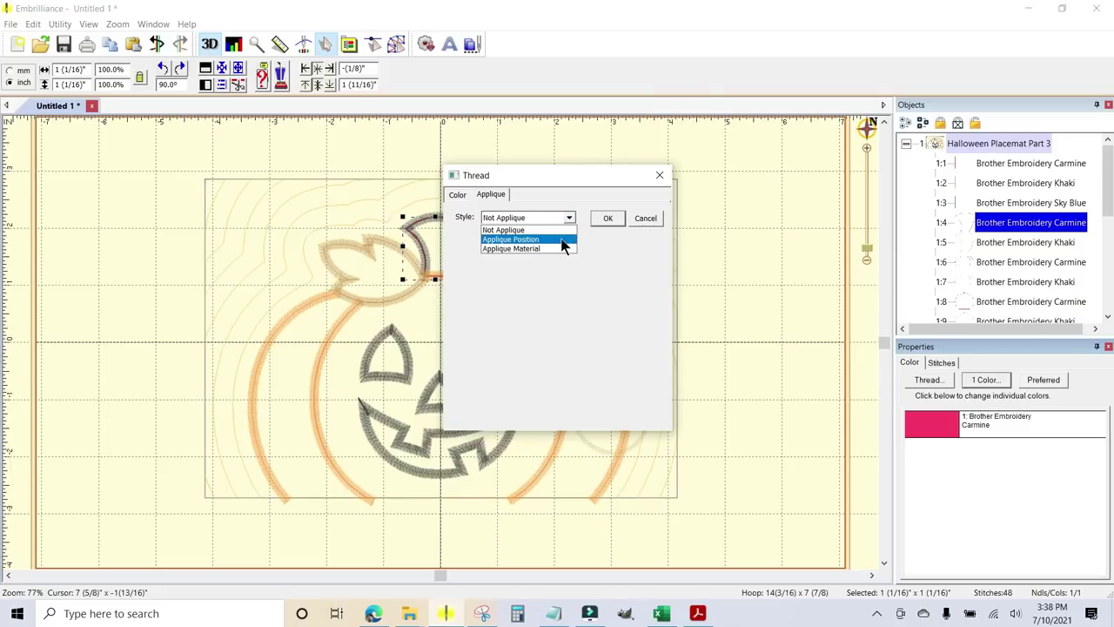
{"action": "left_click", "coordinate": [562, 239]}
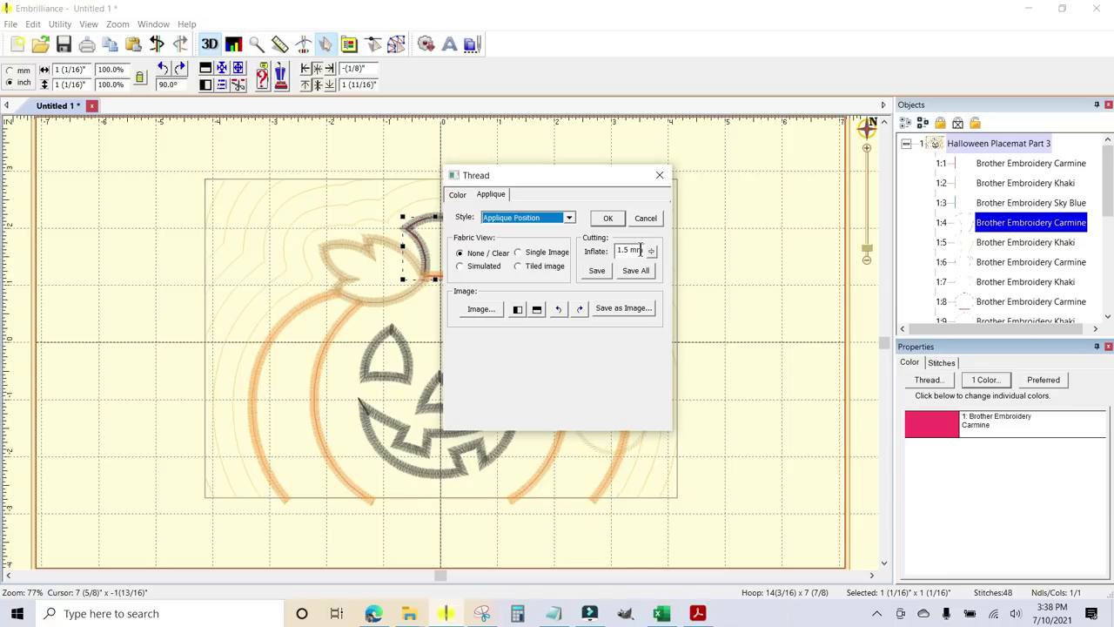
- Start saving the stem's cutting file and browse to the DBJJ Halloween Placemats folder inside Embroidery, Halloween
{"action": "left_click", "coordinate": [597, 270]}
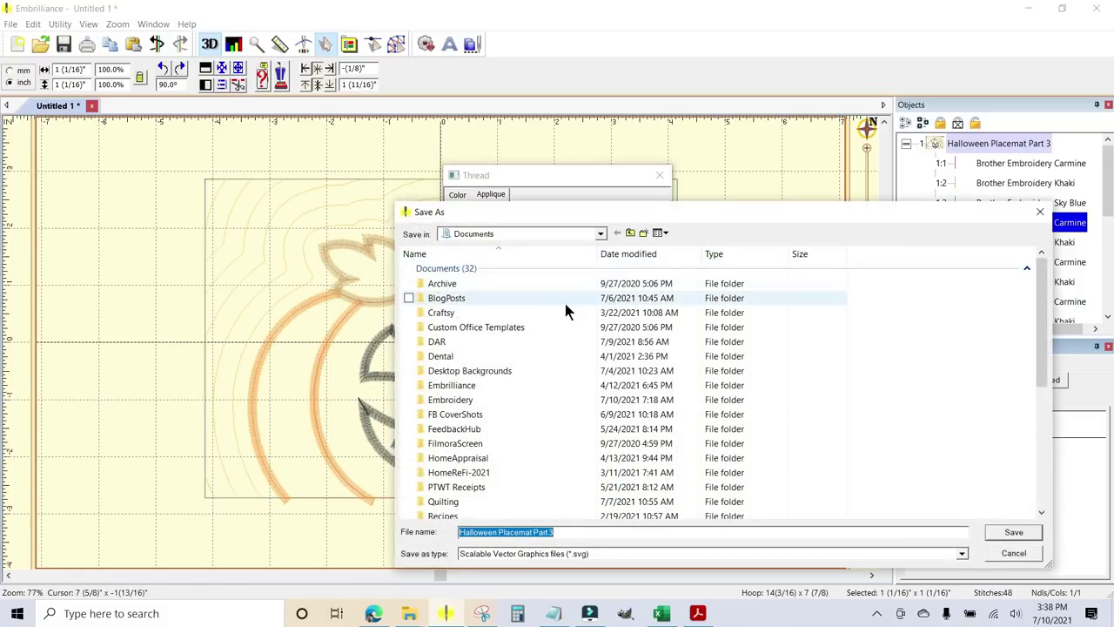
{"action": "double_click", "coordinate": [476, 401]}
{"action": "scroll", "coordinate": [478, 388], "scroll_direction": "down", "scroll_amount": 5}
{"action": "scroll", "coordinate": [478, 387], "scroll_direction": "down", "scroll_amount": 10}
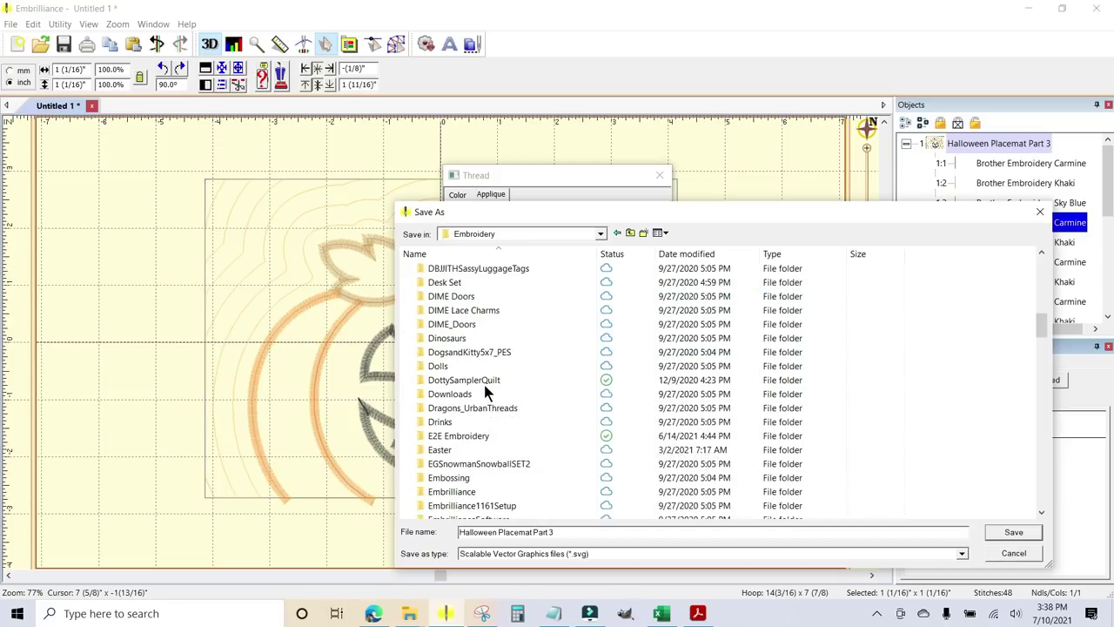
{"action": "scroll", "coordinate": [485, 391], "scroll_direction": "down", "scroll_amount": 4}
{"action": "scroll", "coordinate": [478, 378], "scroll_direction": "down", "scroll_amount": 6}
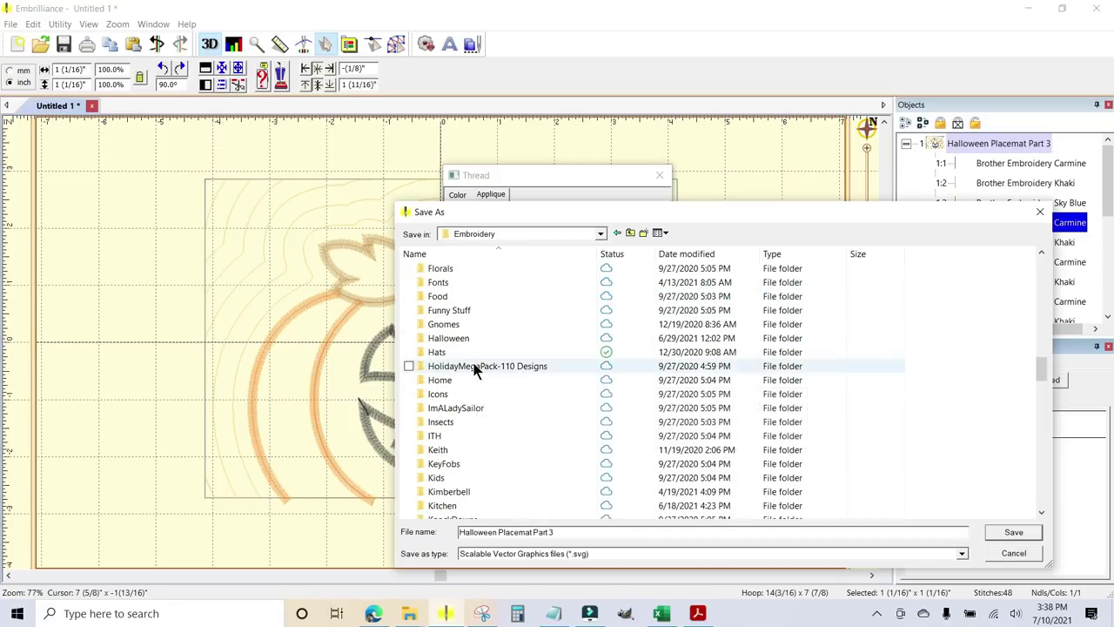
{"action": "double_click", "coordinate": [472, 339]}
{"action": "double_click", "coordinate": [494, 270]}
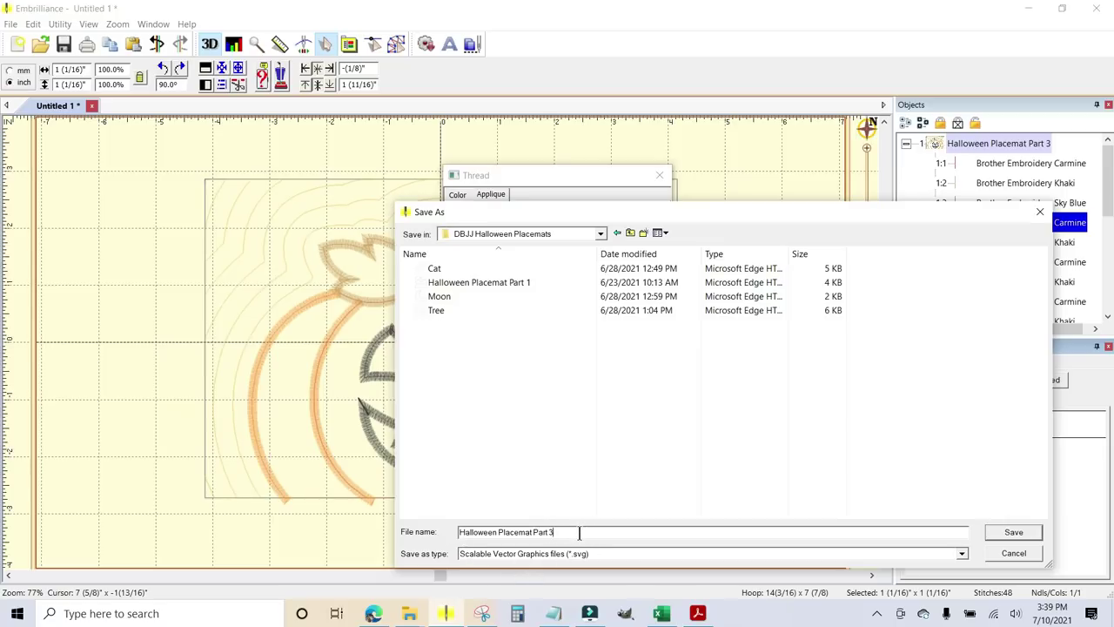
- Save the stem's cutting file as PumpkinStem in SVG format at 96 DPI and close the thread settings
{"action": "left_click_drag", "start_coordinate": [578, 533], "coordinate": [394, 533]}
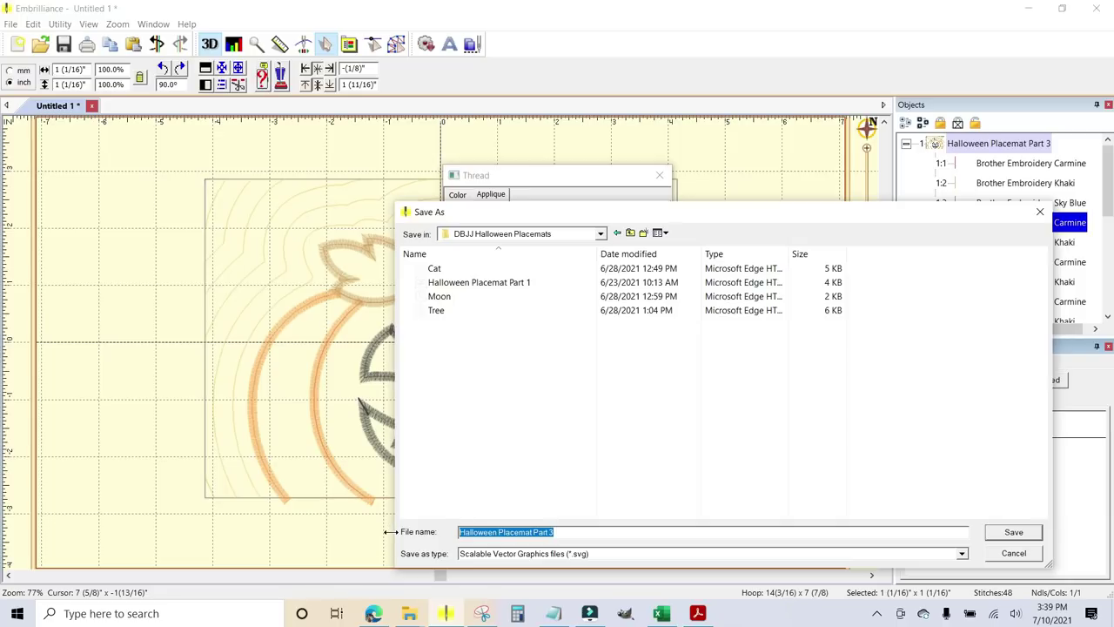
{"action": "type", "text": "PumpkinStem"}
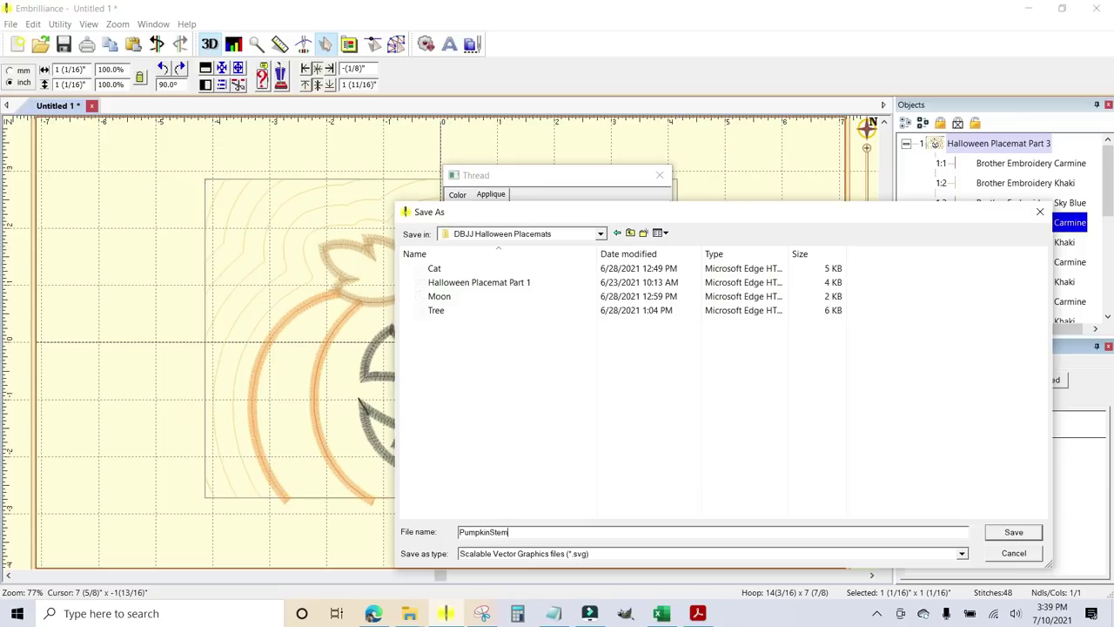
{"action": "key", "text": "Return"}
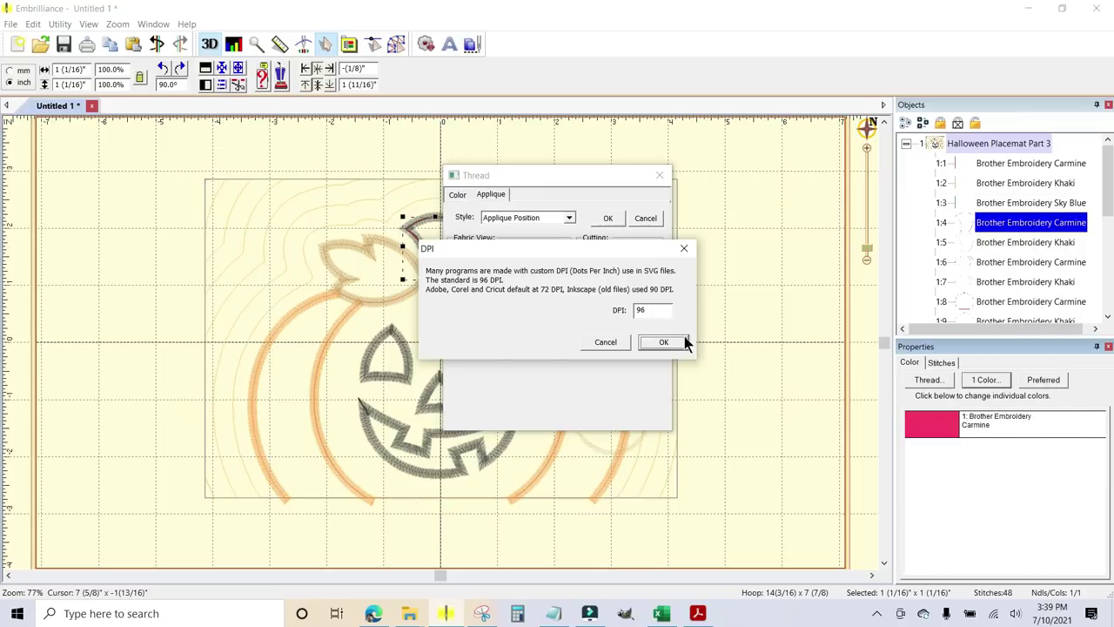
{"action": "left_click", "coordinate": [608, 342]}
{"action": "left_click", "coordinate": [659, 175]}
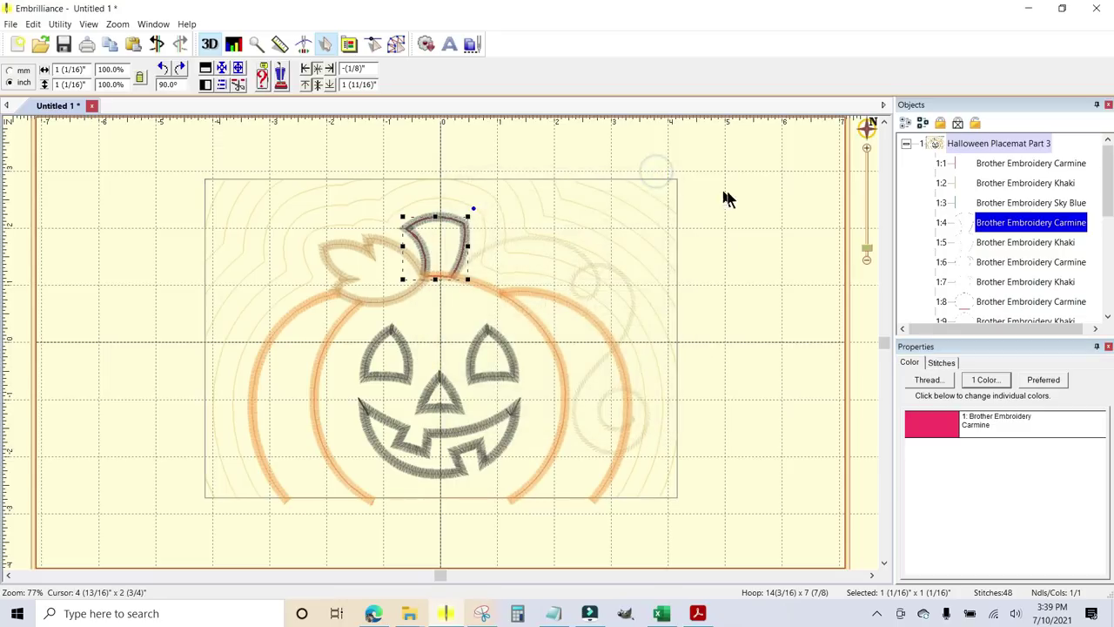
- Set the applique style of the outer pumpkin sections, color 1:6, to Applique Position
{"action": "left_click", "coordinate": [997, 247]}
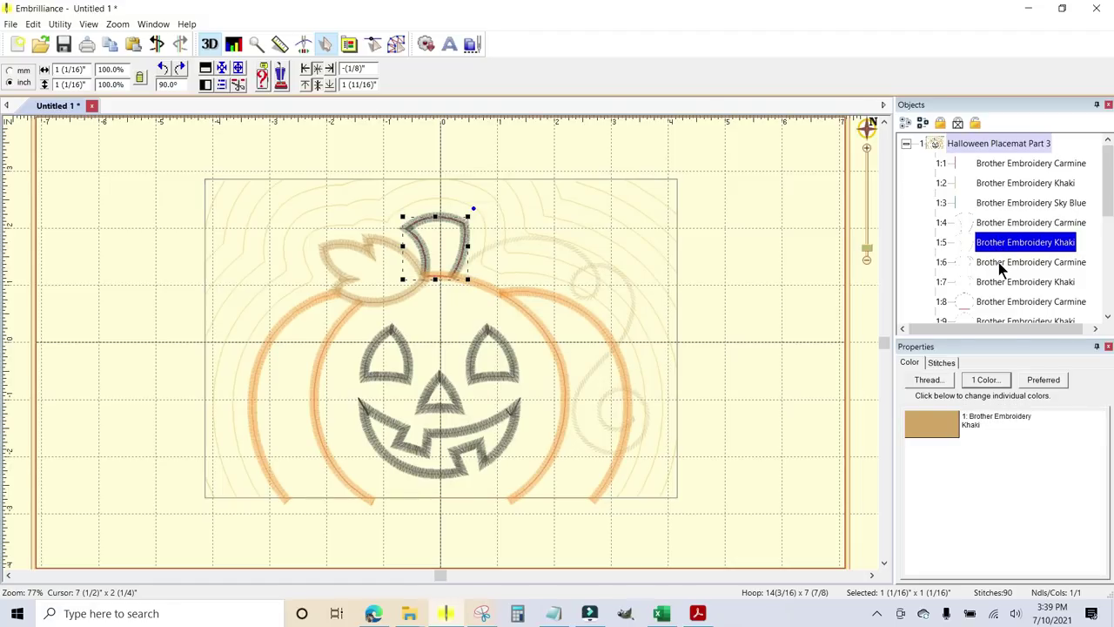
{"action": "left_click", "coordinate": [999, 263]}
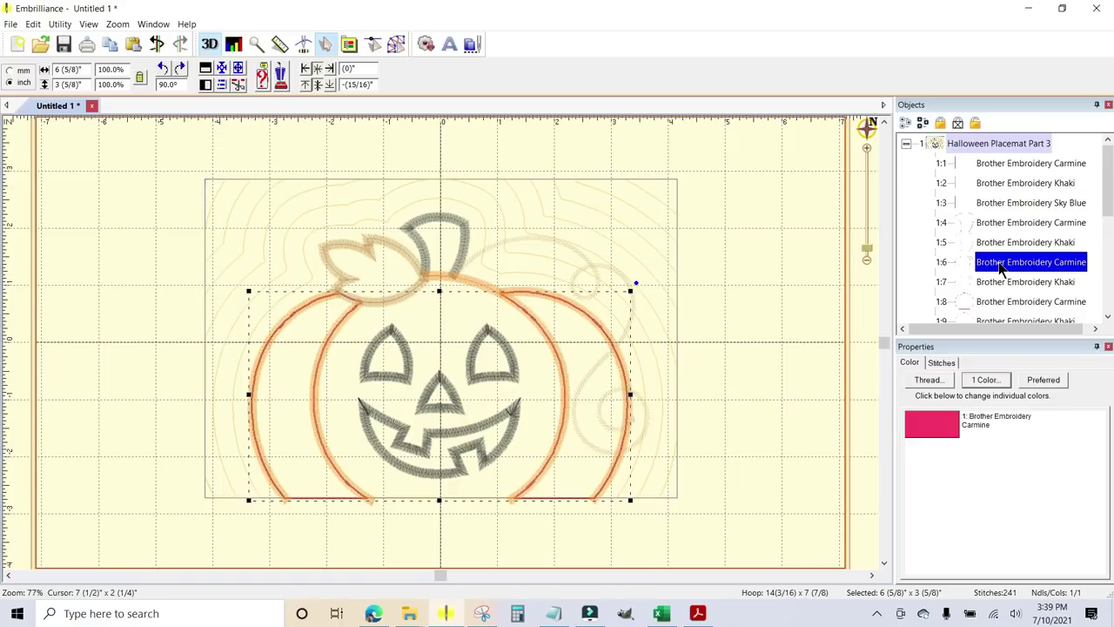
{"action": "left_click", "coordinate": [927, 418]}
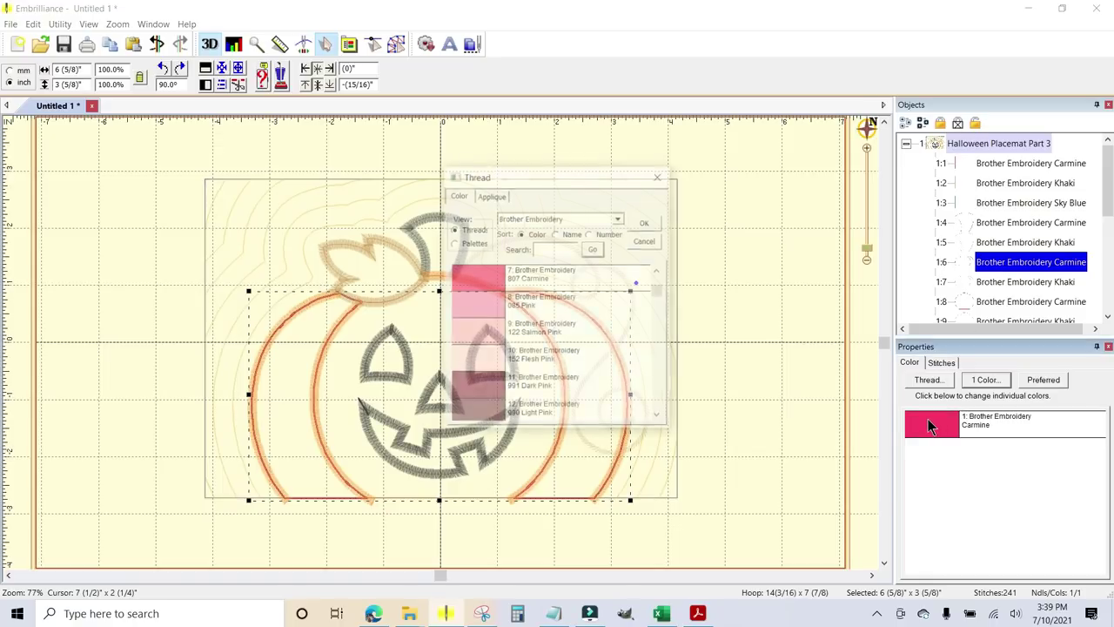
{"action": "left_click", "coordinate": [493, 196]}
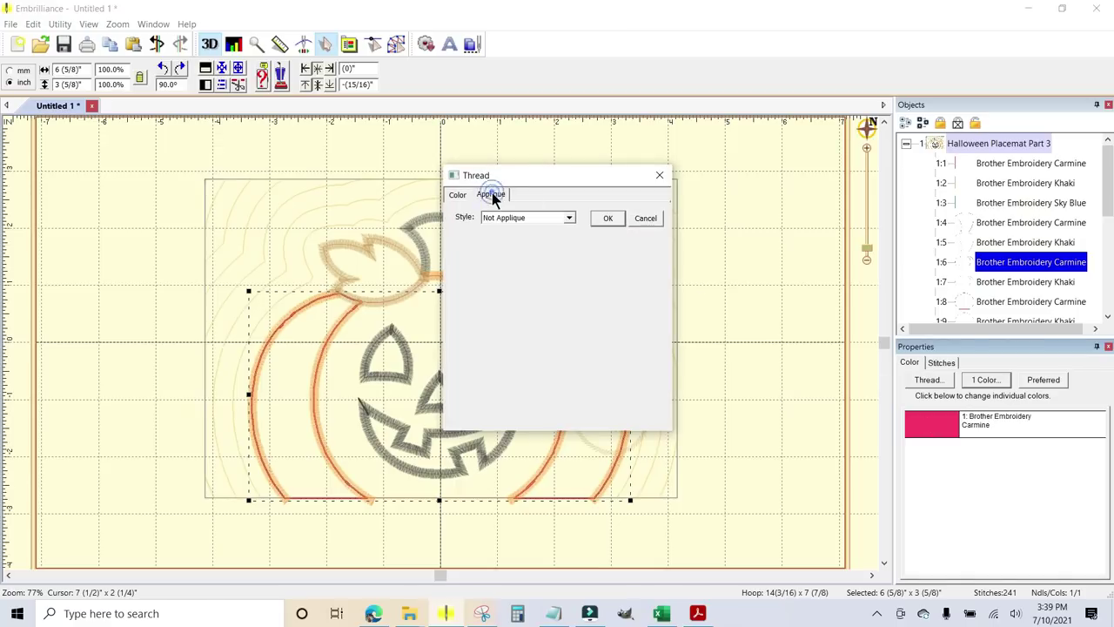
{"action": "left_click", "coordinate": [568, 219]}
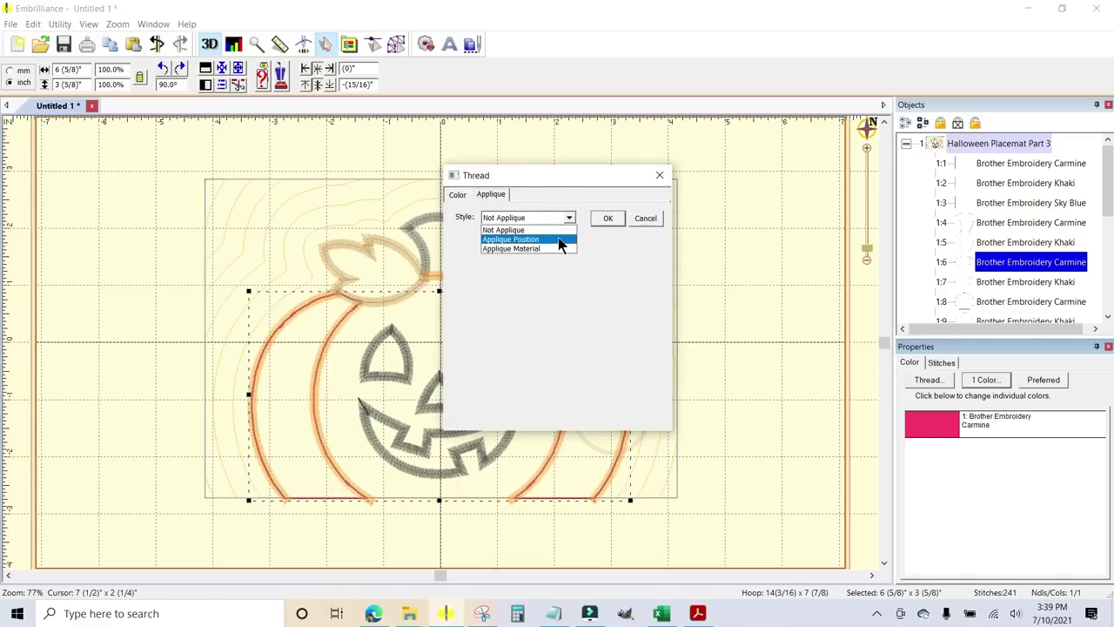
{"action": "left_click", "coordinate": [561, 241]}
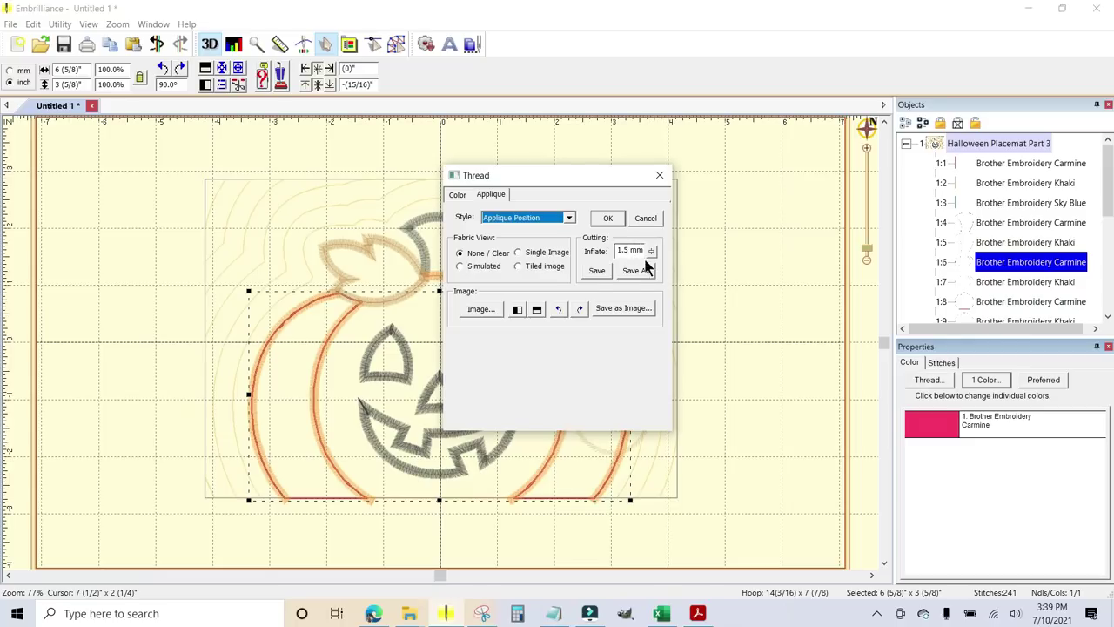
- Save the outer sections' cutting file as PumpkinOutside in SVG format at 96 DPI and close the thread settings
{"action": "left_click", "coordinate": [596, 271]}
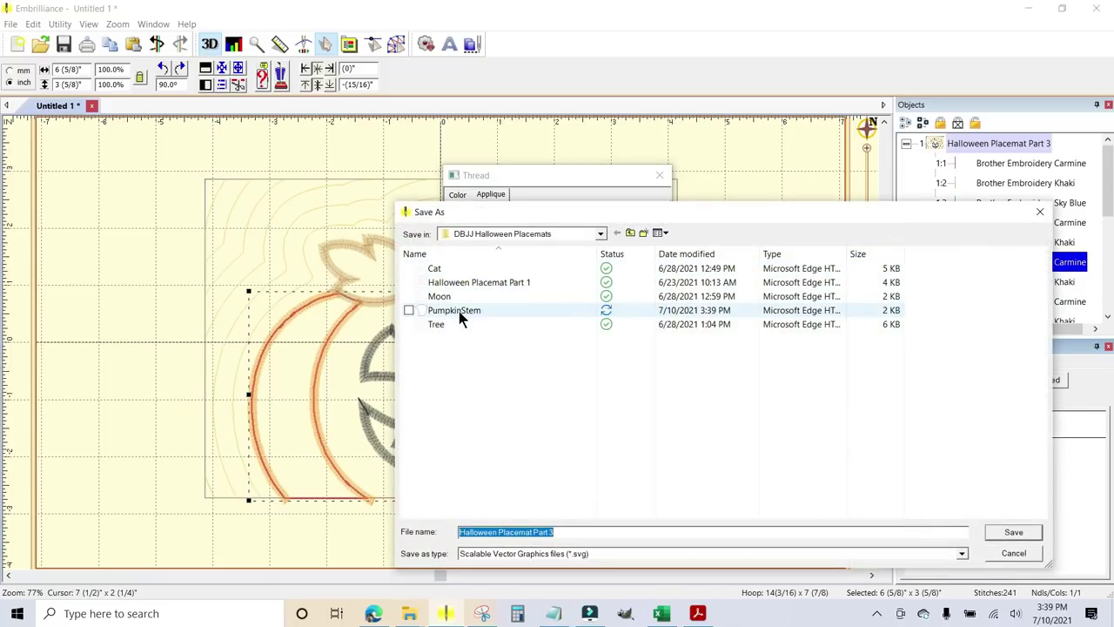
{"action": "left_click", "coordinate": [458, 311]}
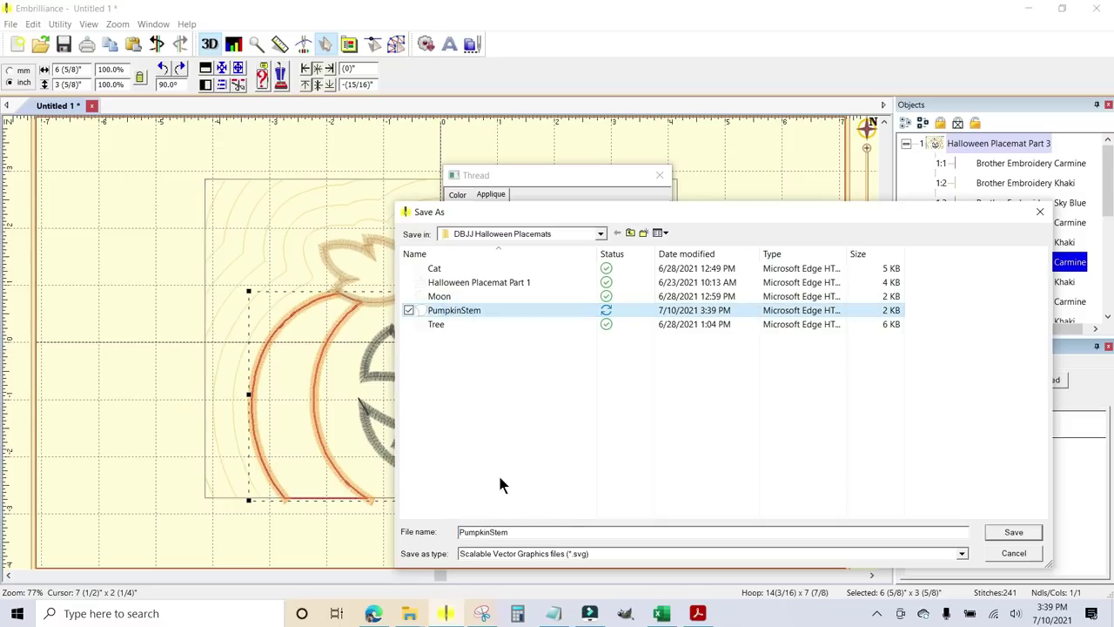
{"action": "left_click", "coordinate": [511, 531]}
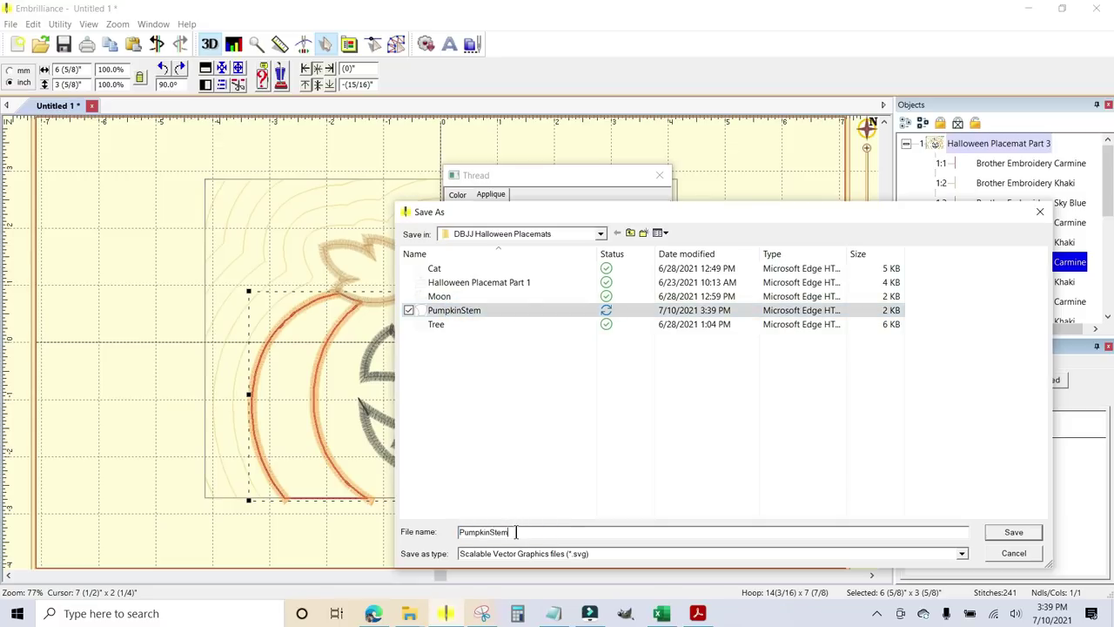
{"action": "key", "text": "BackSpace"}
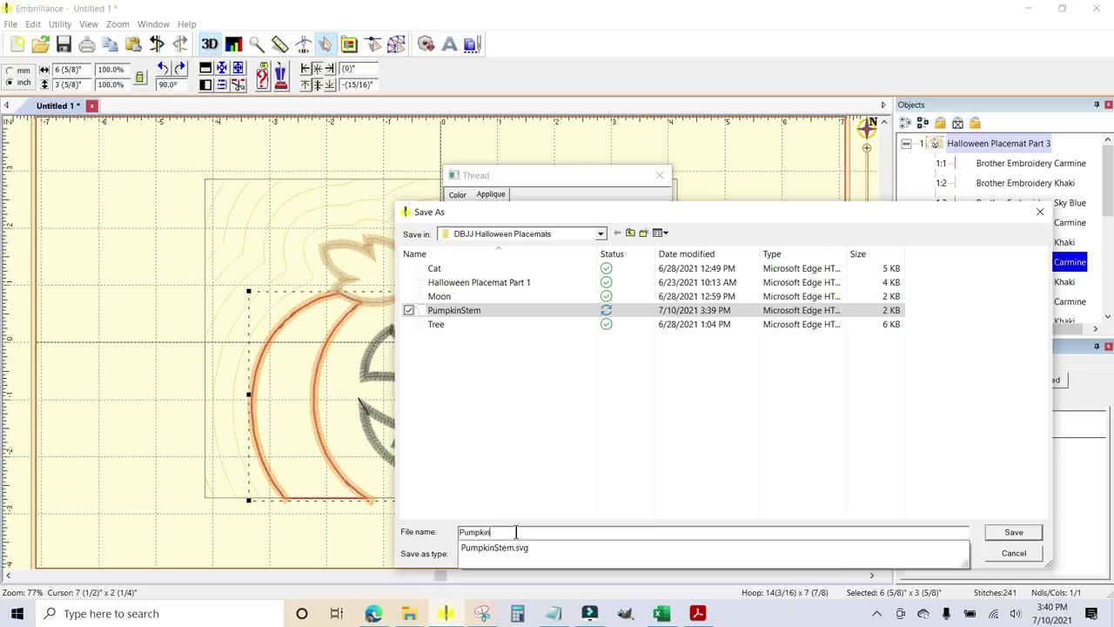
{"action": "type", "text": "Outside"}
{"action": "key", "text": "Return"}
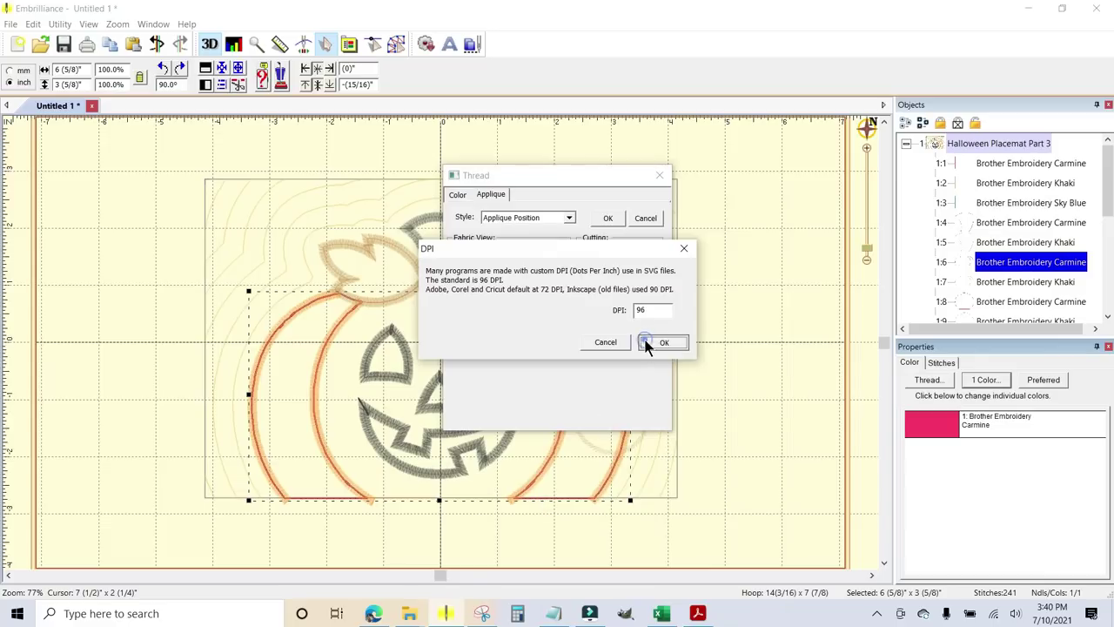
{"action": "left_click", "coordinate": [647, 343]}
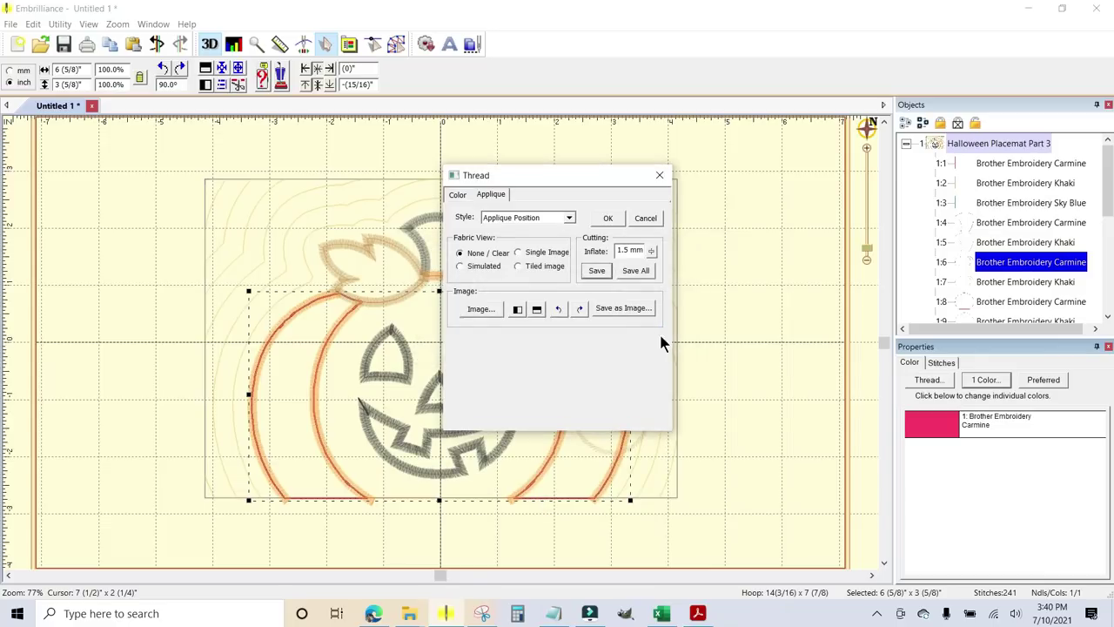
{"action": "left_click", "coordinate": [661, 175]}
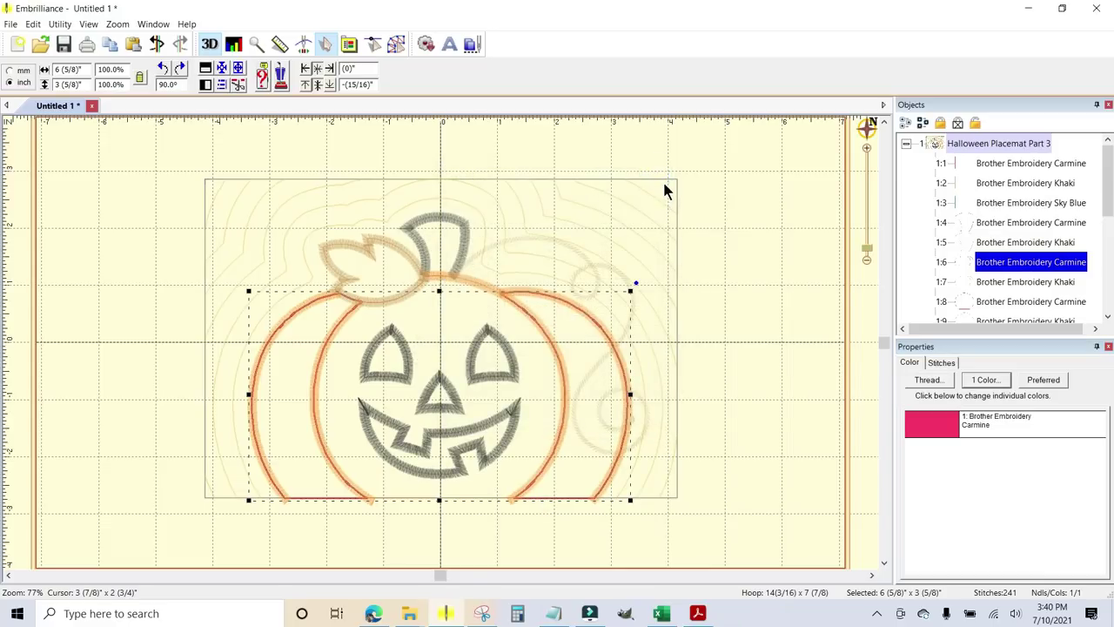
- Set the applique style of the central pumpkin section, color 1:8, to Applique Position
{"action": "left_click", "coordinate": [1001, 285]}
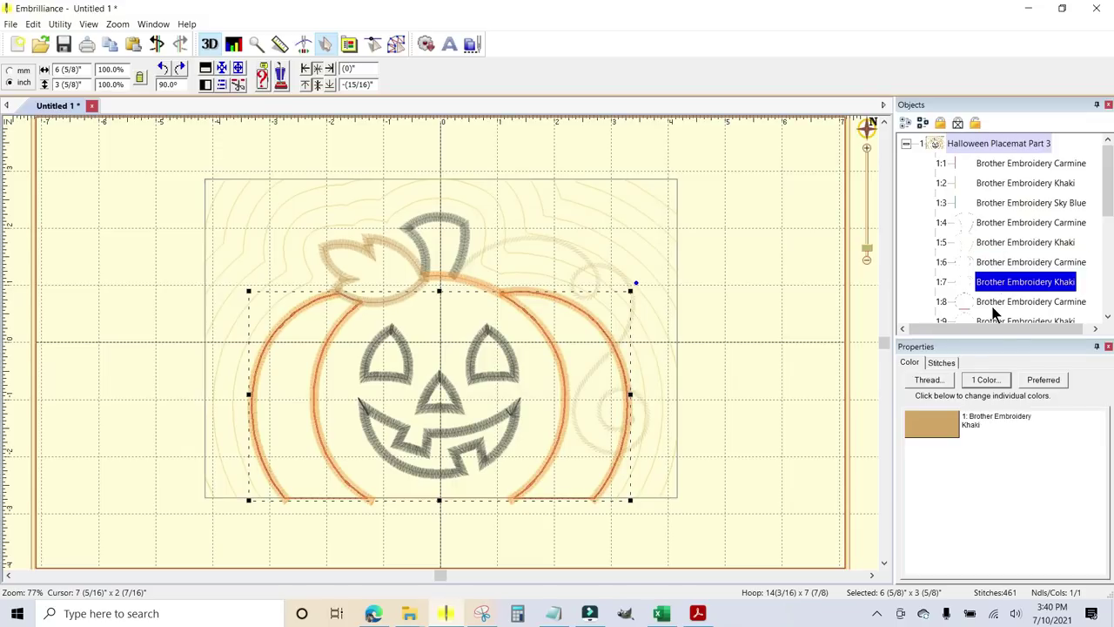
{"action": "left_click", "coordinate": [998, 303]}
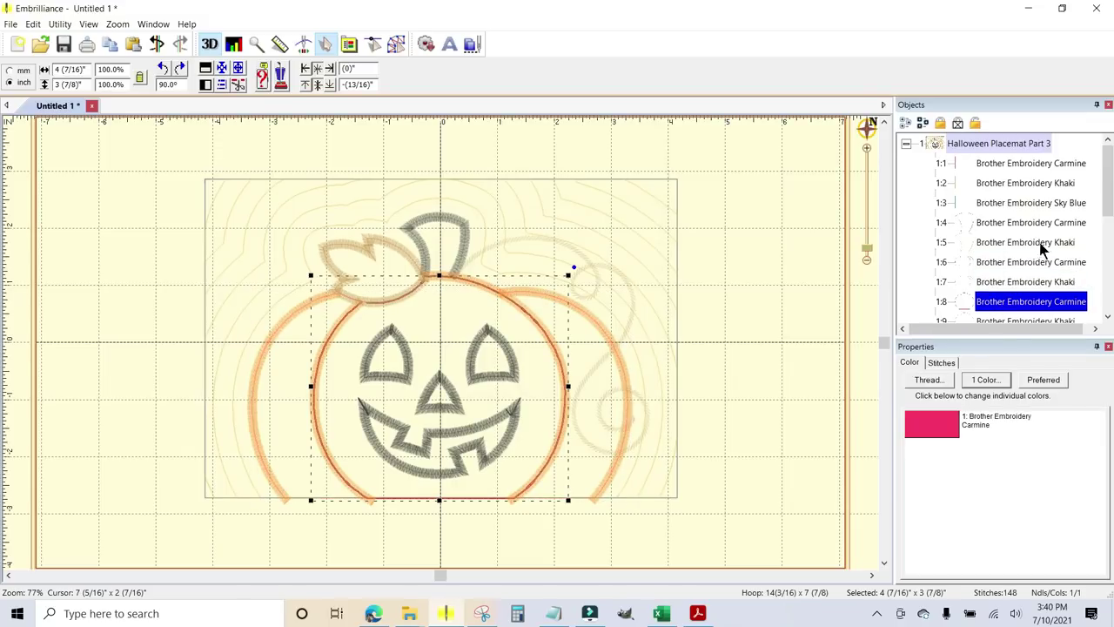
{"action": "scroll", "coordinate": [1044, 235], "scroll_direction": "down", "scroll_amount": 3}
{"action": "scroll", "coordinate": [1058, 217], "scroll_direction": "up", "scroll_amount": 1}
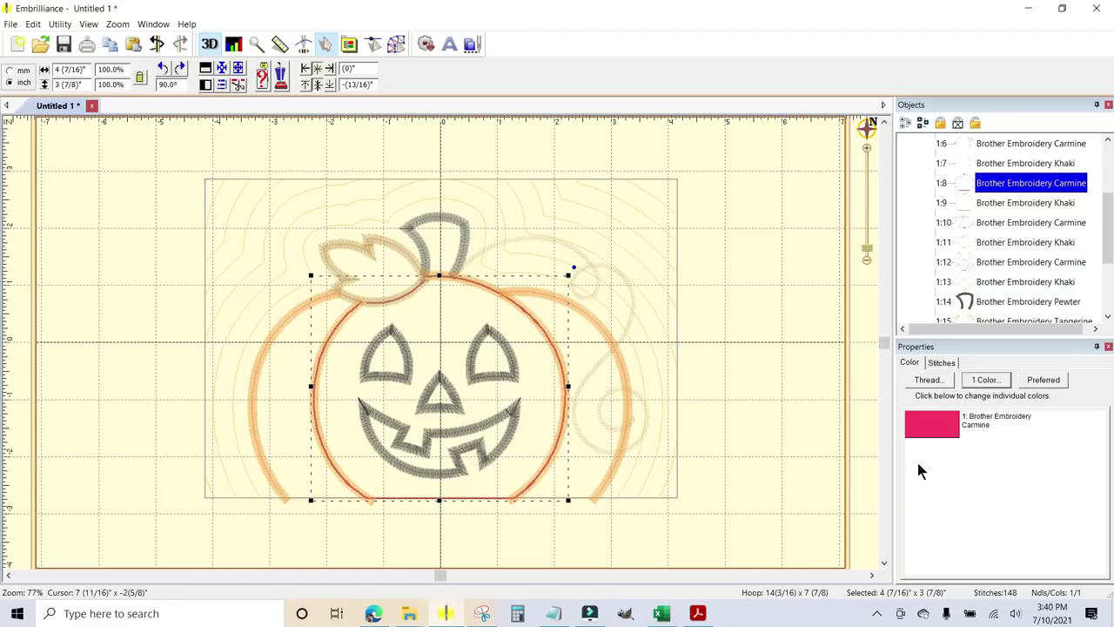
{"action": "double_click", "coordinate": [933, 427]}
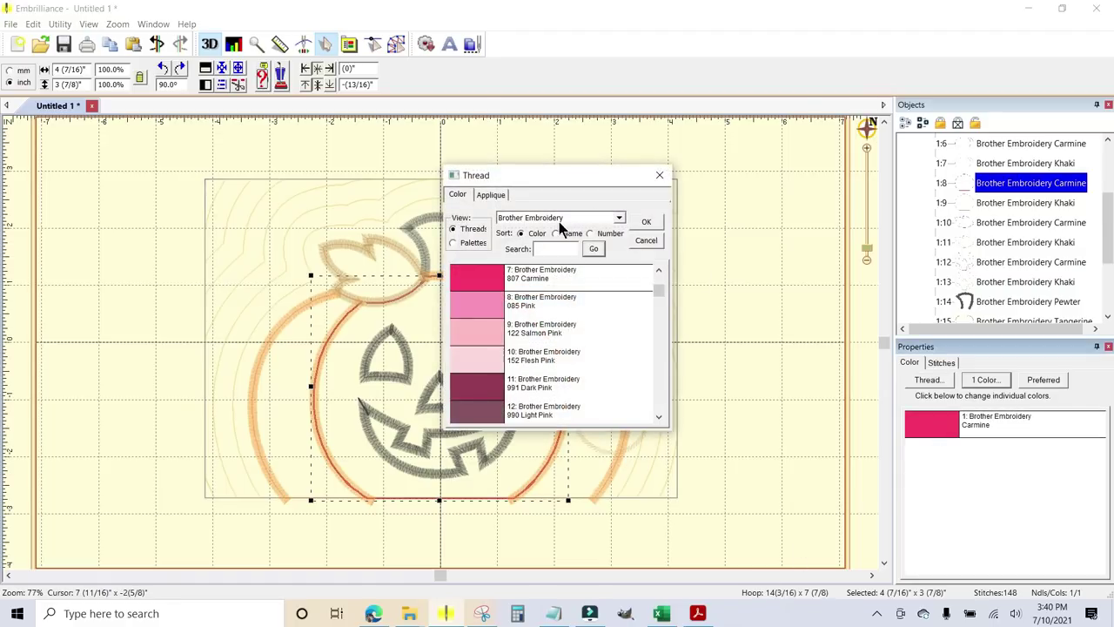
{"action": "left_click", "coordinate": [493, 194]}
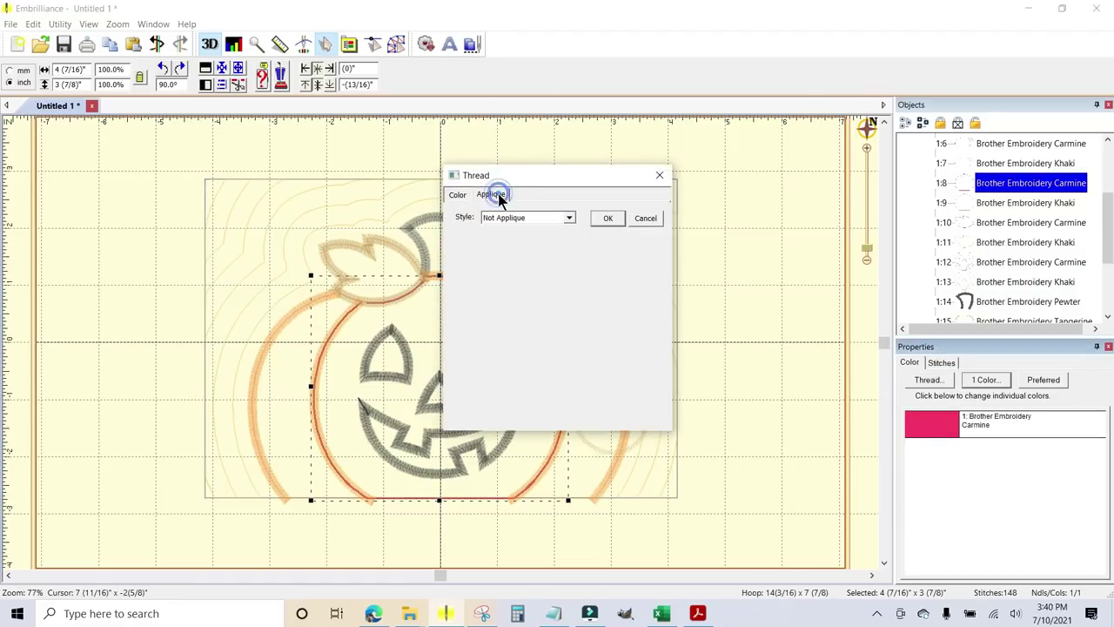
{"action": "left_click", "coordinate": [569, 219]}
{"action": "left_click", "coordinate": [555, 238]}
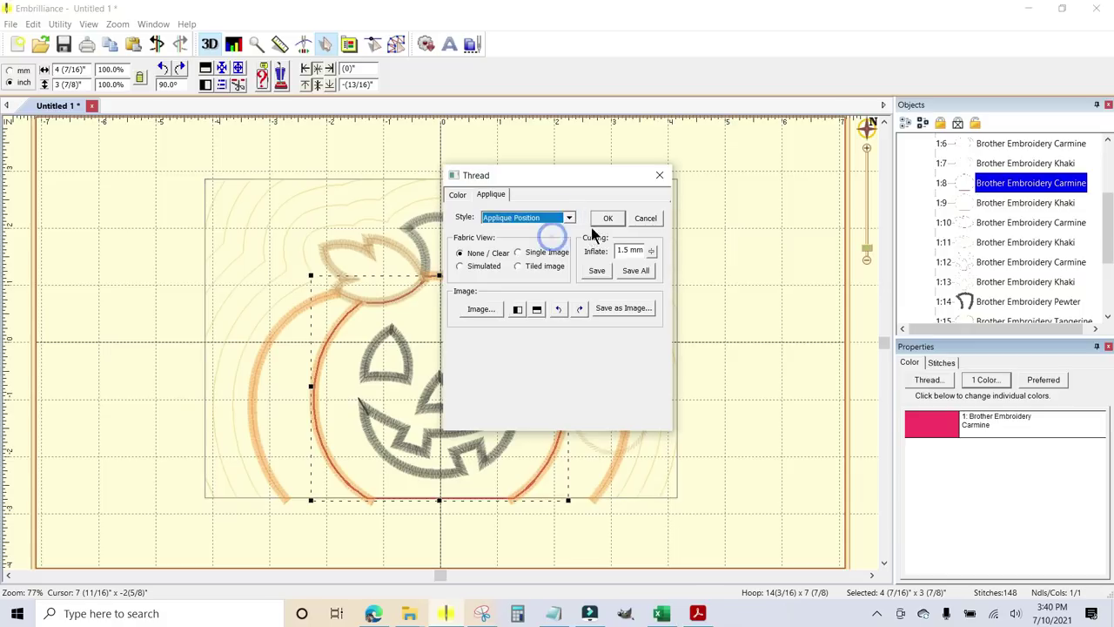
- Save the central section's cutting file as PumpkinInside in SVG format at 96 DPI and close the thread settings
{"action": "left_click", "coordinate": [597, 271]}
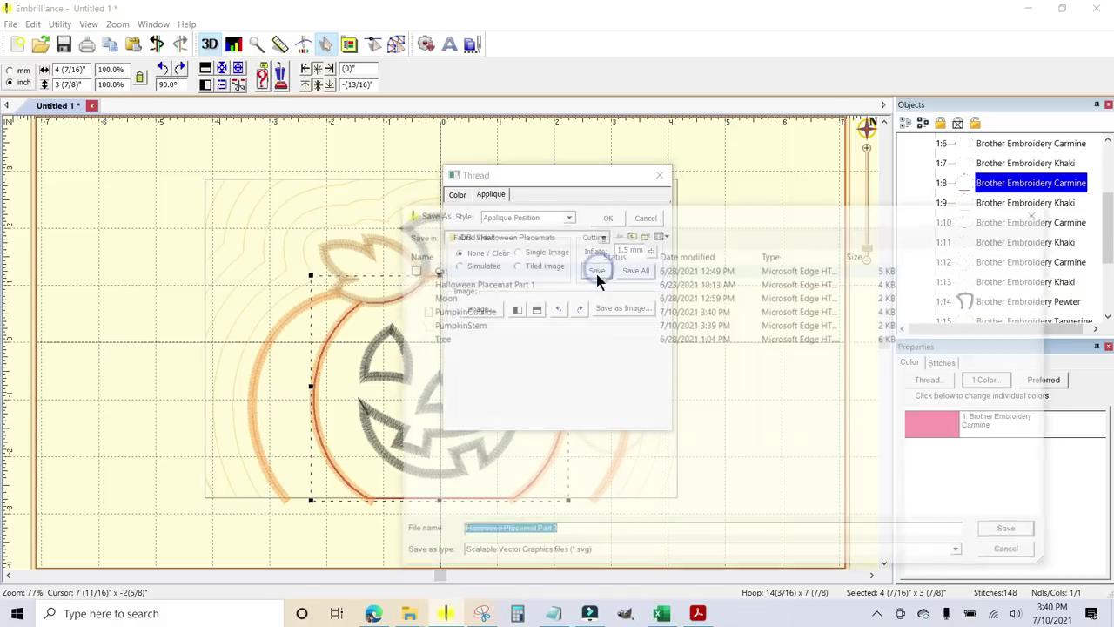
{"action": "left_click", "coordinate": [473, 312]}
{"action": "left_click", "coordinate": [524, 533]}
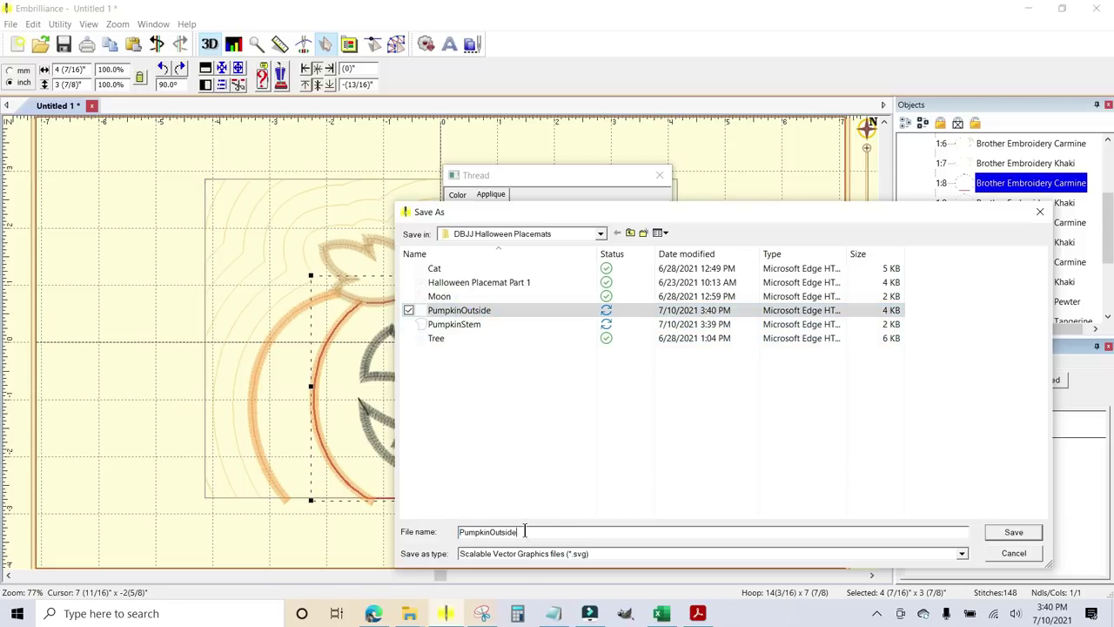
{"action": "key", "text": "BackSpace"}
{"action": "key", "text": "BackSpace"}
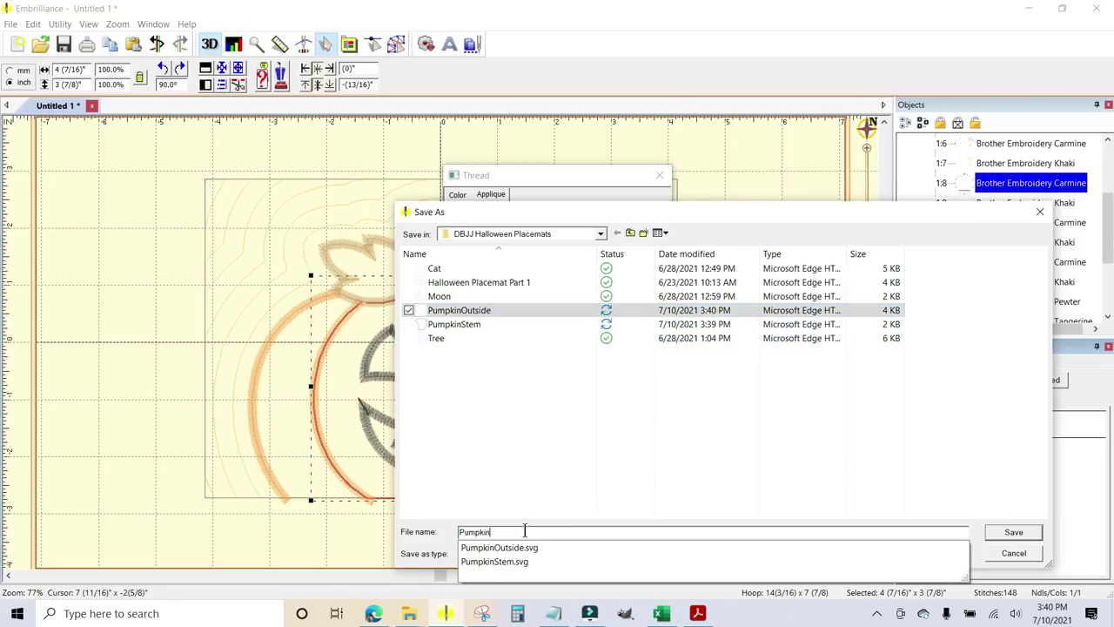
{"action": "type", "text": "Inside"}
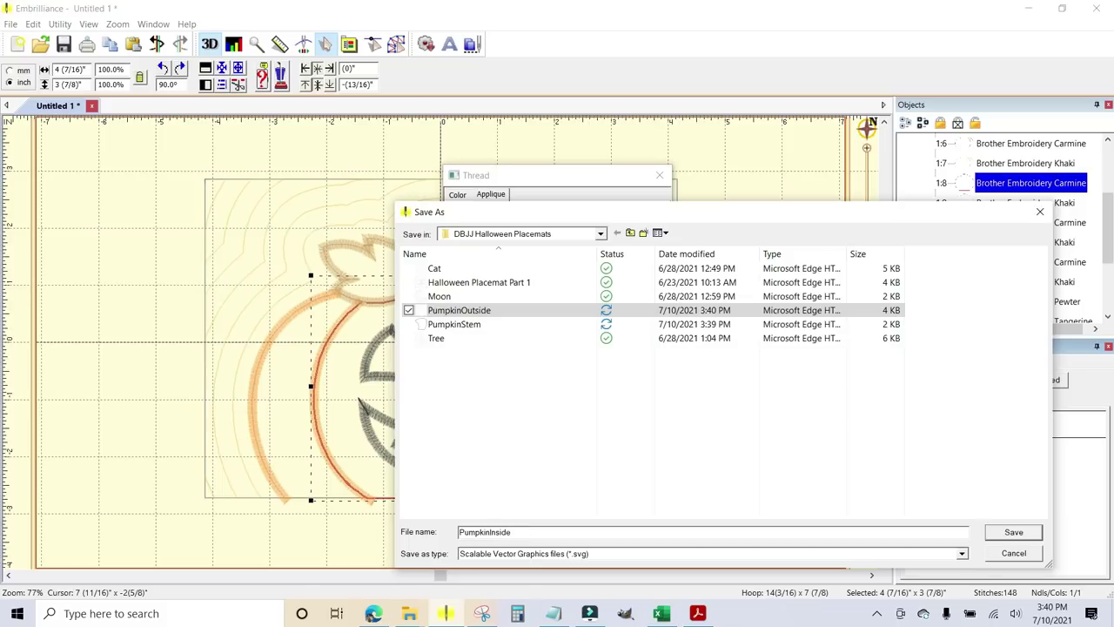
{"action": "key", "text": "Return"}
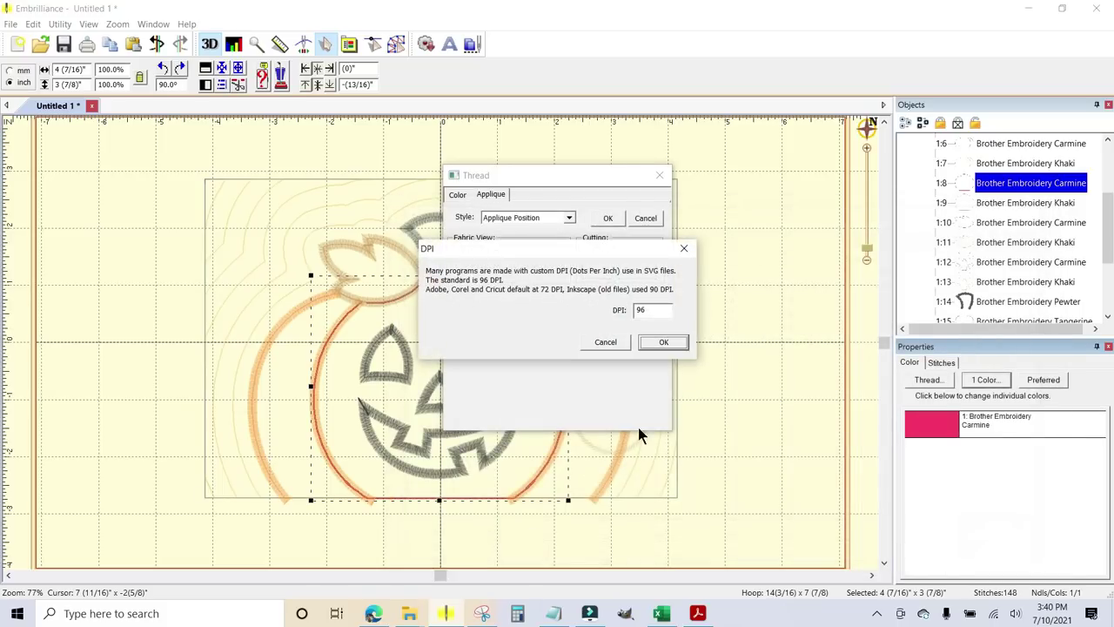
{"action": "left_click", "coordinate": [664, 342]}
{"action": "left_click", "coordinate": [660, 174]}
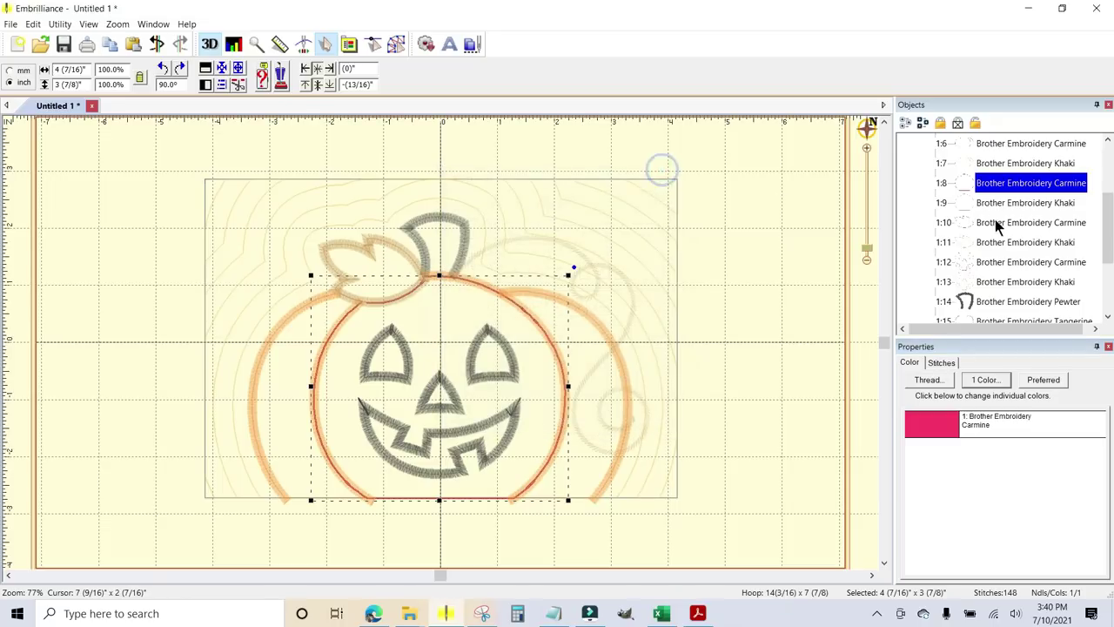
- Set the applique style of the leaf, color 1:10, to Applique Position
{"action": "left_click", "coordinate": [997, 203]}
{"action": "left_click", "coordinate": [1002, 223]}
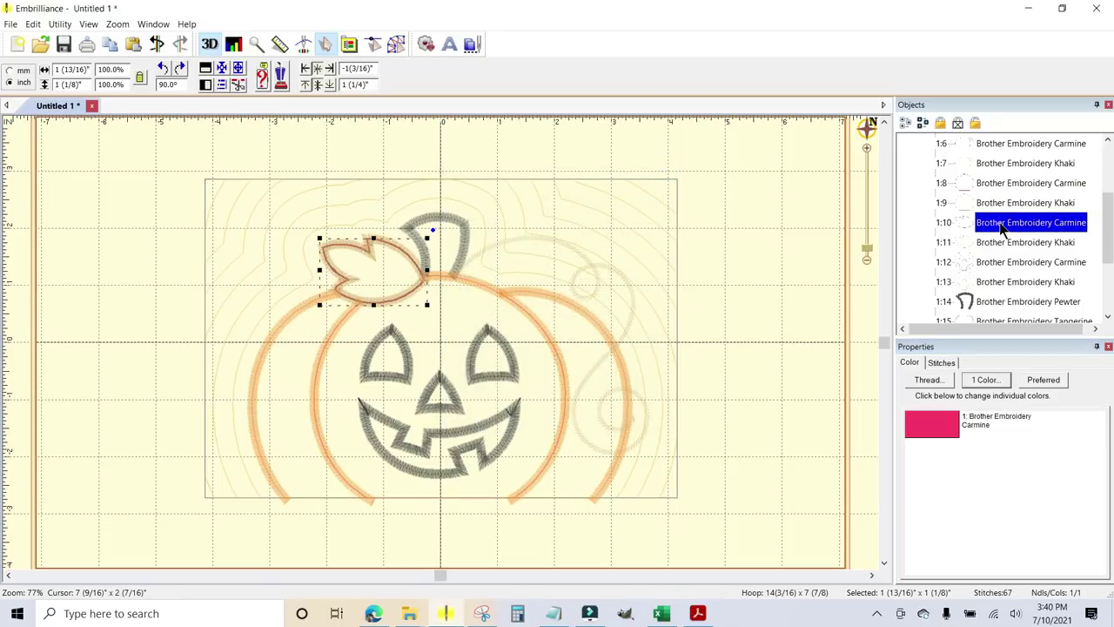
{"action": "left_click", "coordinate": [926, 424]}
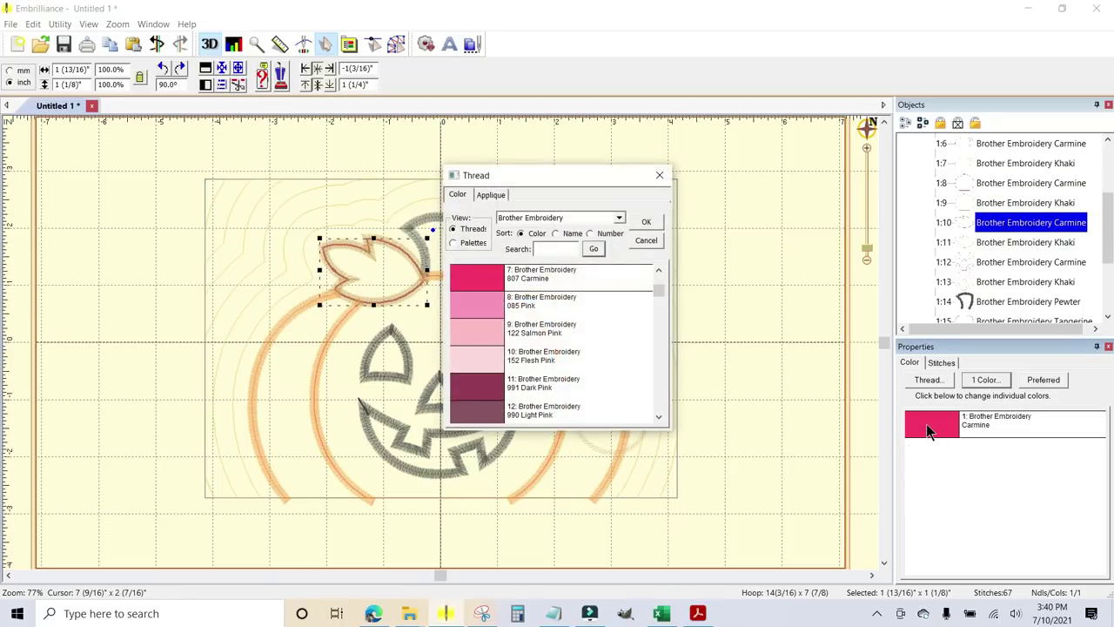
{"action": "left_click", "coordinate": [490, 195]}
{"action": "left_click", "coordinate": [569, 218]}
{"action": "left_click", "coordinate": [551, 240]}
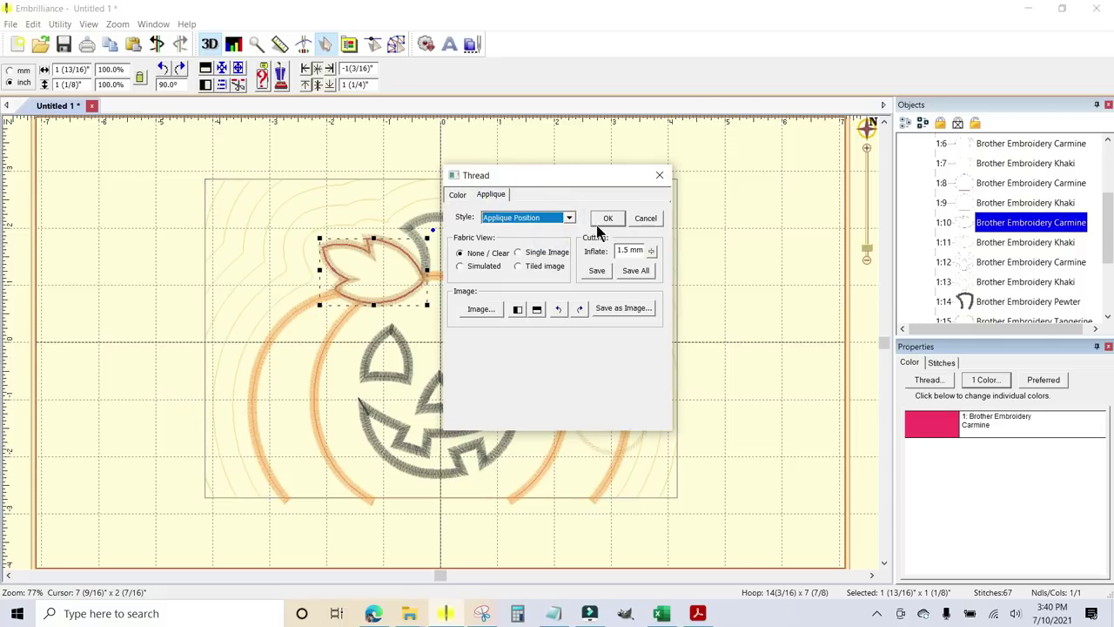
- Save the leaf's cutting file as PumpkinLeaf in SVG format at the default DPI and close the thread settings
{"action": "left_click", "coordinate": [598, 271]}
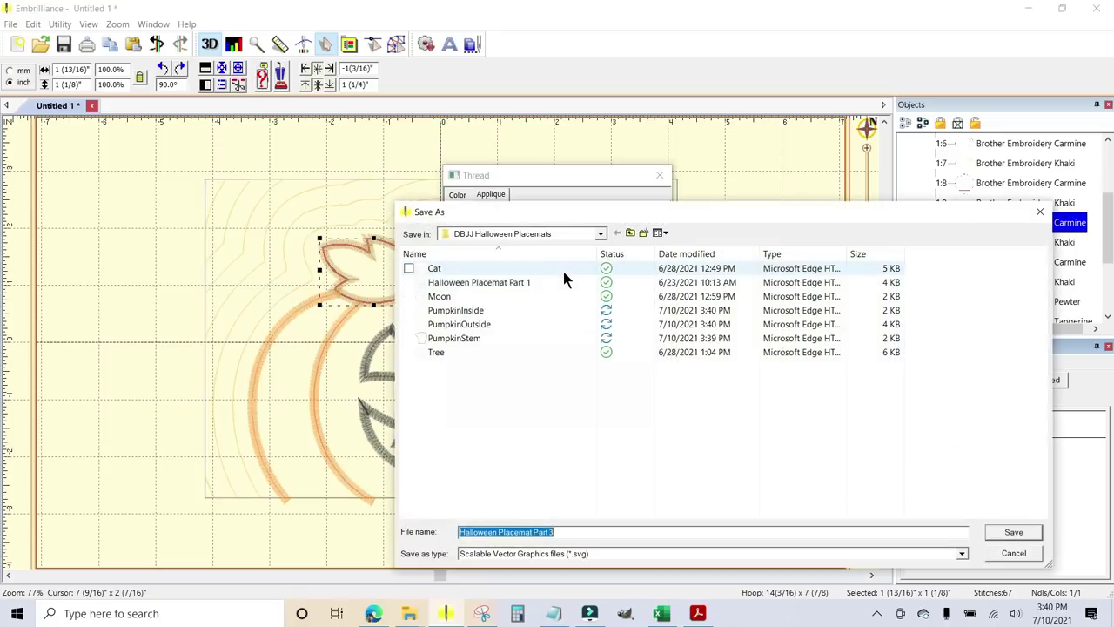
{"action": "left_click", "coordinate": [461, 337]}
{"action": "left_click", "coordinate": [517, 536]}
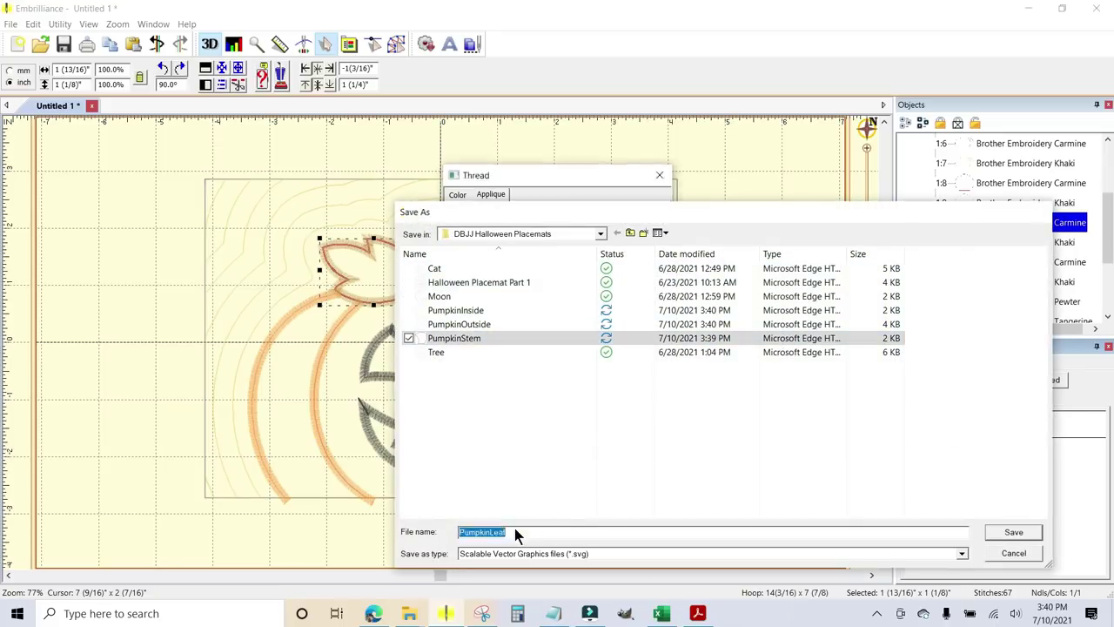
{"action": "key", "text": "Return"}
{"action": "left_click", "coordinate": [665, 343]}
{"action": "left_click", "coordinate": [659, 175]}
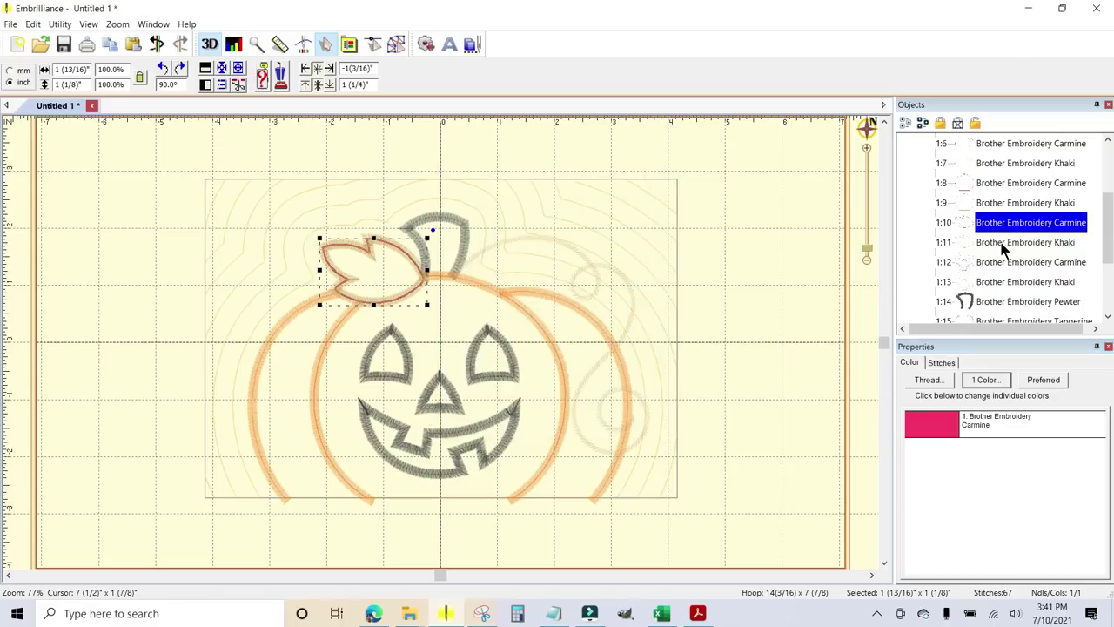
- Set the applique style of the jack-o'-lantern face, color 1:12, to Applique Position
{"action": "left_click", "coordinate": [1001, 243]}
{"action": "left_click", "coordinate": [992, 262]}
{"action": "left_click", "coordinate": [929, 439]}
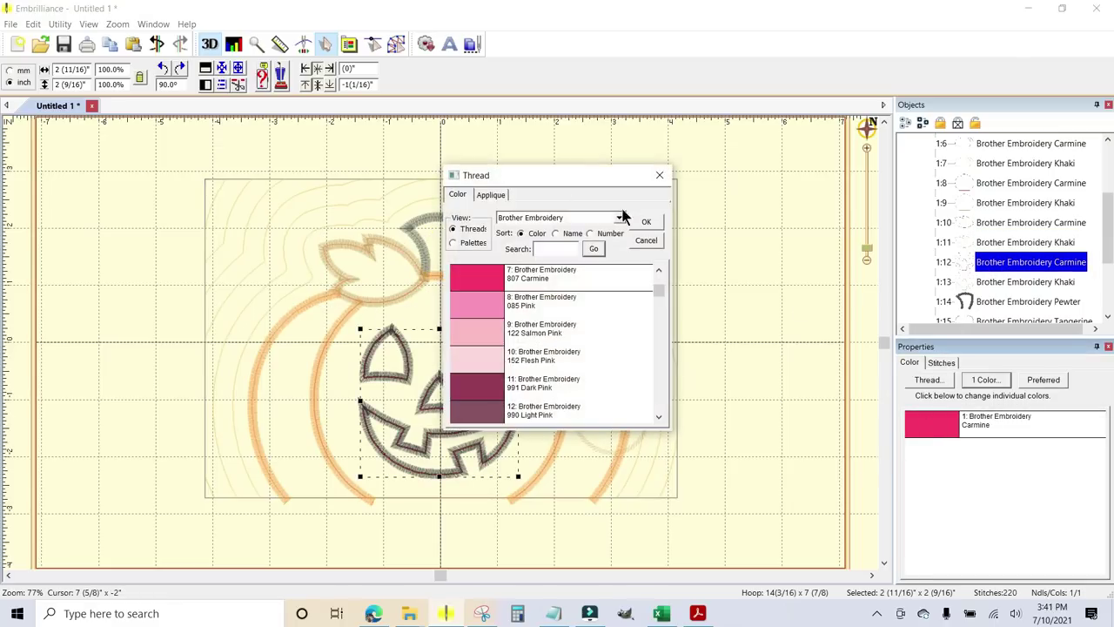
{"action": "left_click", "coordinate": [492, 194]}
{"action": "left_click", "coordinate": [569, 219]}
{"action": "left_click", "coordinate": [566, 246]}
- Save the face's cutting file as PumpkinFace in SVG format at the default DPI, close the thread settings and deselect the face
{"action": "left_click", "coordinate": [600, 275]}
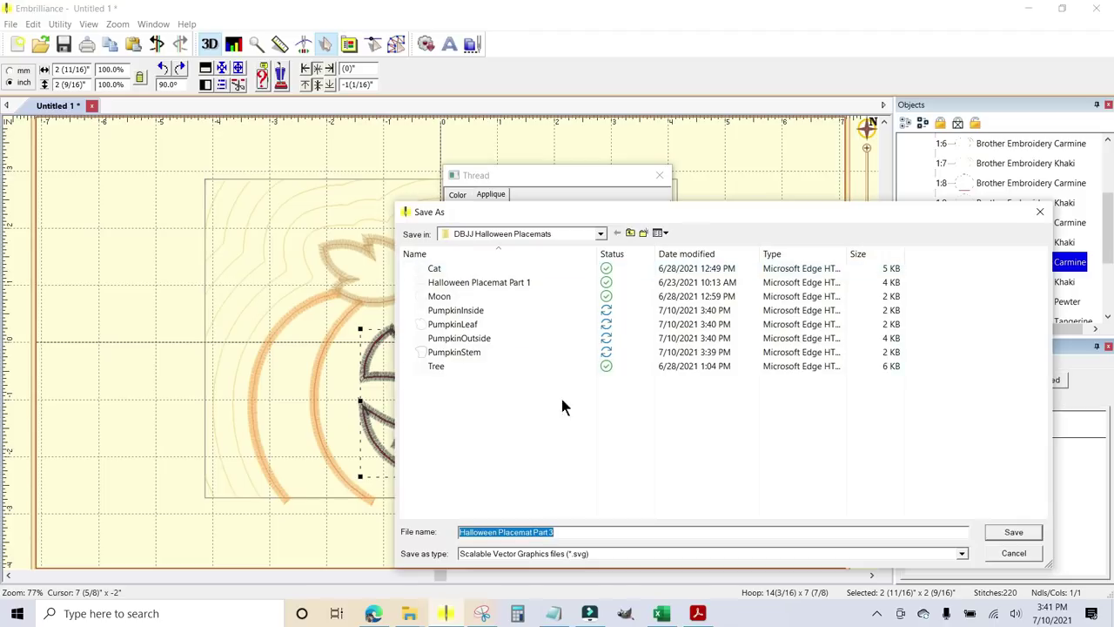
{"action": "left_click", "coordinate": [476, 351]}
{"action": "left_click", "coordinate": [522, 530]}
{"action": "key", "text": "BackSpace"}
{"action": "key", "text": "BackSpace"}
{"action": "key", "text": "BackSpace"}
{"action": "key", "text": "BackSpace"}
{"action": "type", "text": "Face"}
{"action": "key", "text": "Return"}
{"action": "left_click", "coordinate": [670, 347]}
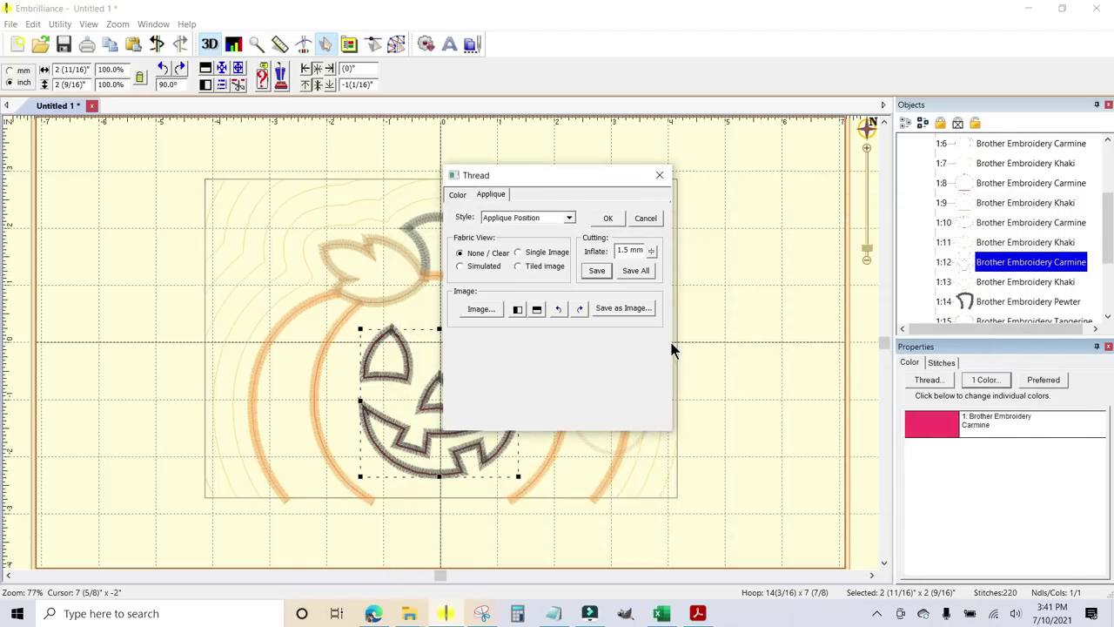
{"action": "left_click", "coordinate": [644, 218]}
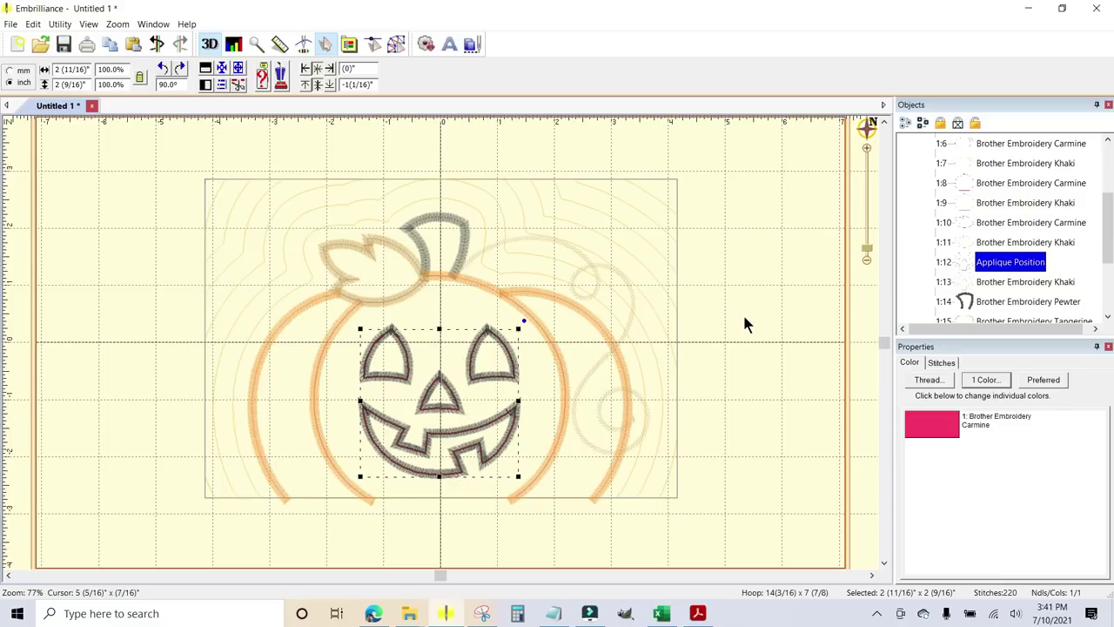
{"action": "left_click", "coordinate": [737, 315]}
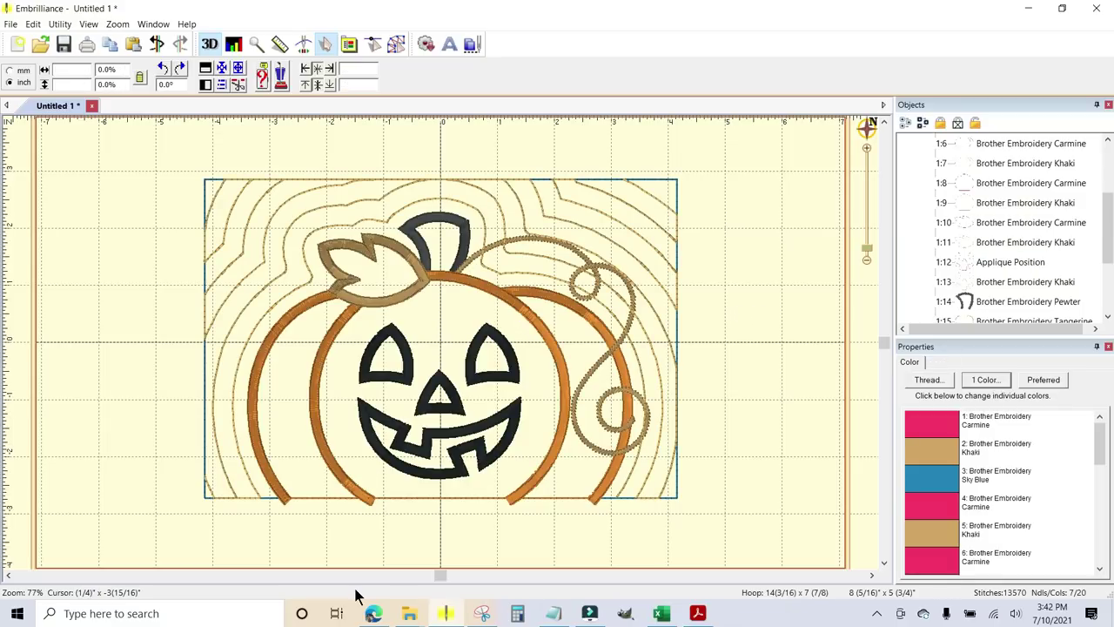
- Switch to File Explorer's DBJJ Halloween Placemats folder and select PumpkinFace, PumpkinInside, PumpkinLeaf, PumpkinOutside and PumpkinStem together
{"action": "left_click", "coordinate": [410, 612]}
{"action": "left_click", "coordinate": [460, 561]}
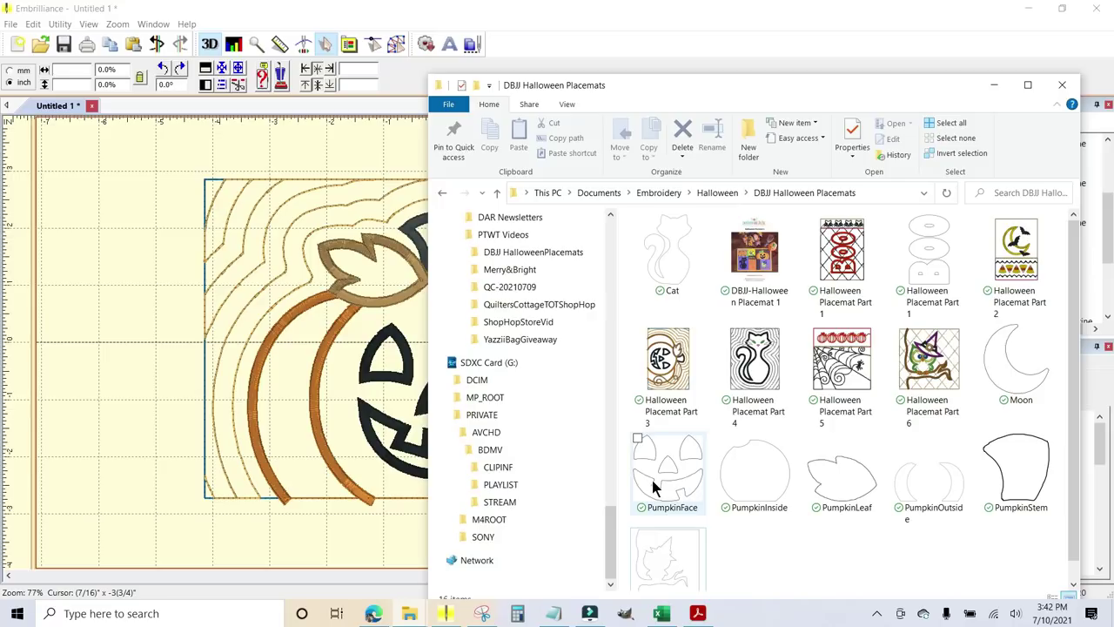
{"action": "left_click", "coordinate": [658, 474]}
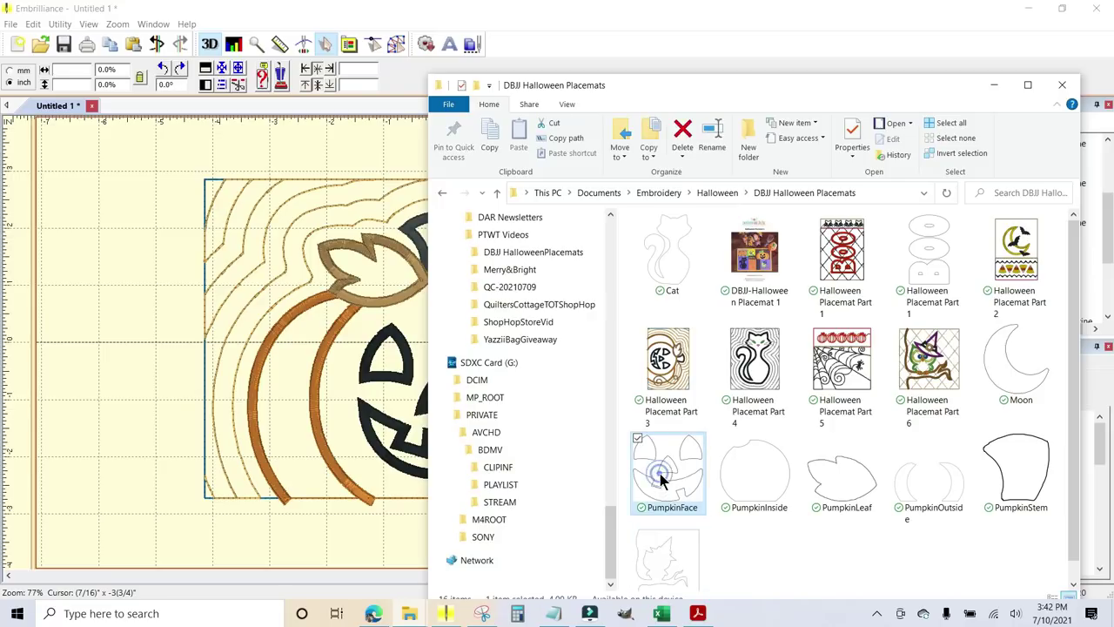
{"action": "left_click", "coordinate": [757, 494], "text": "ctrl"}
{"action": "left_click", "coordinate": [854, 486], "text": "ctrl"}
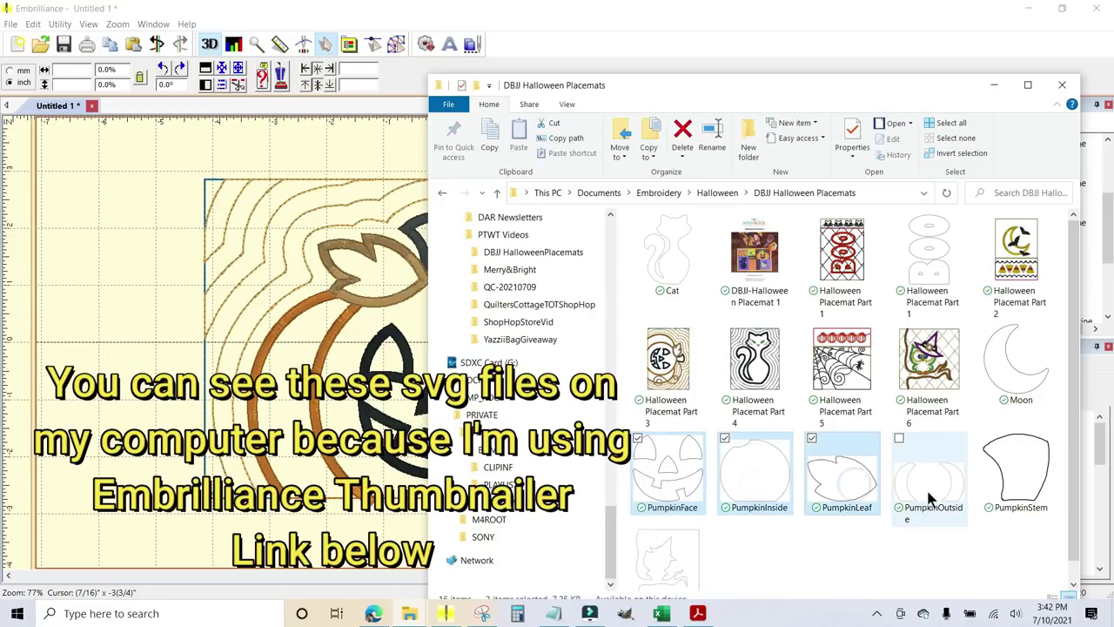
{"action": "left_click", "coordinate": [930, 488], "text": "ctrl"}
{"action": "left_click", "coordinate": [1025, 474], "text": "ctrl"}
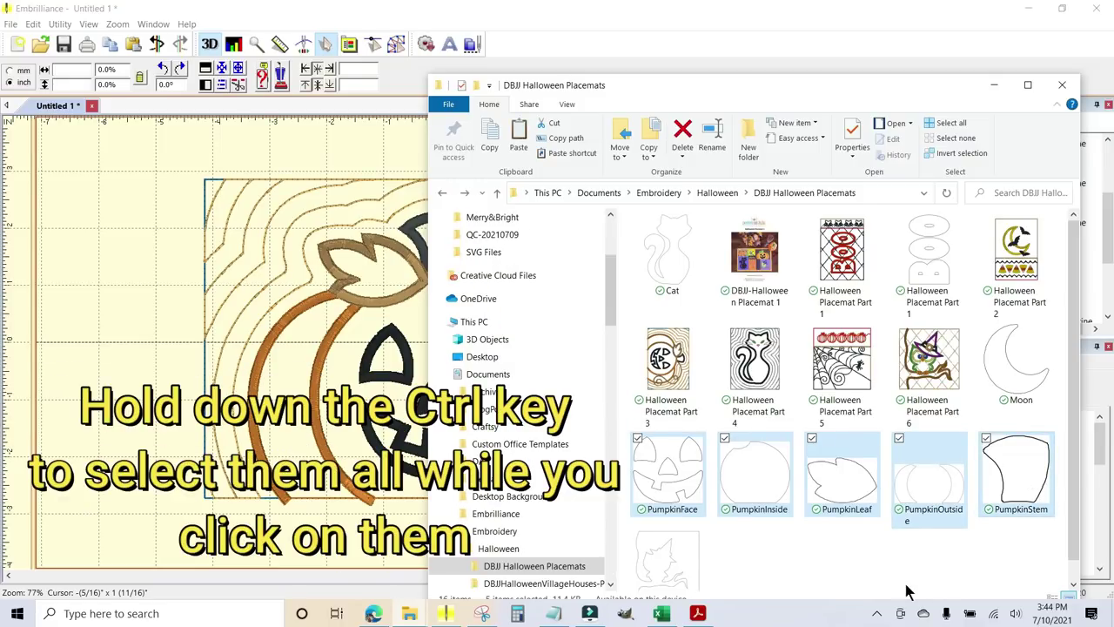
- Copy the five selected pumpkin SVG files to USB Drive (F:)
{"action": "scroll", "coordinate": [605, 273], "scroll_direction": "down", "scroll_amount": 1}
{"action": "left_click_drag", "start_coordinate": [605, 273], "coordinate": [596, 547]}
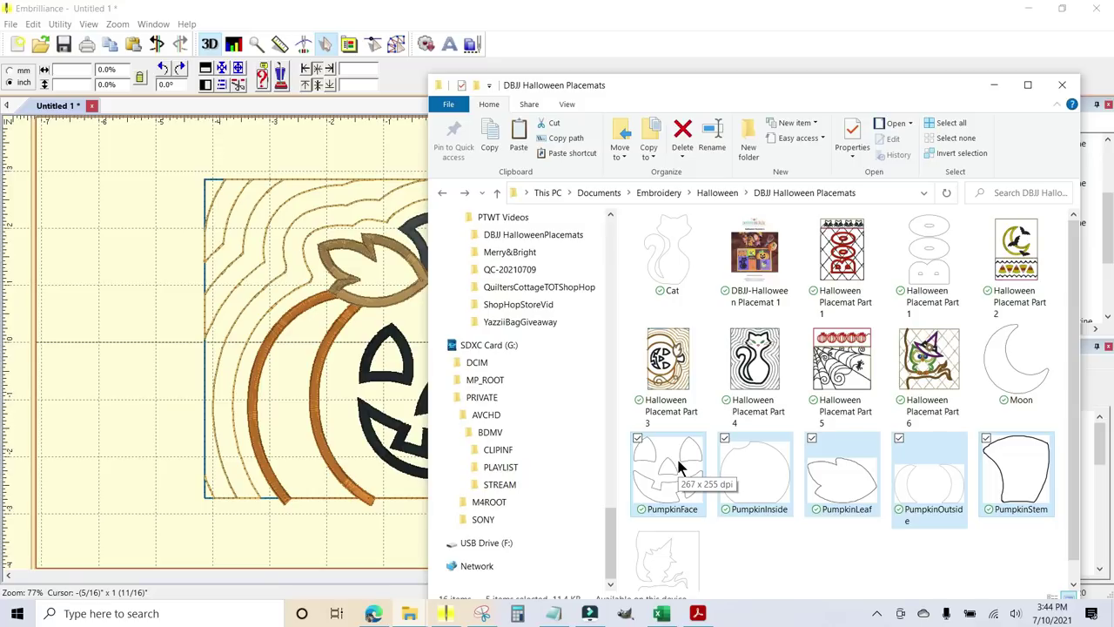
{"action": "left_click_drag", "start_coordinate": [679, 467], "coordinate": [534, 547]}
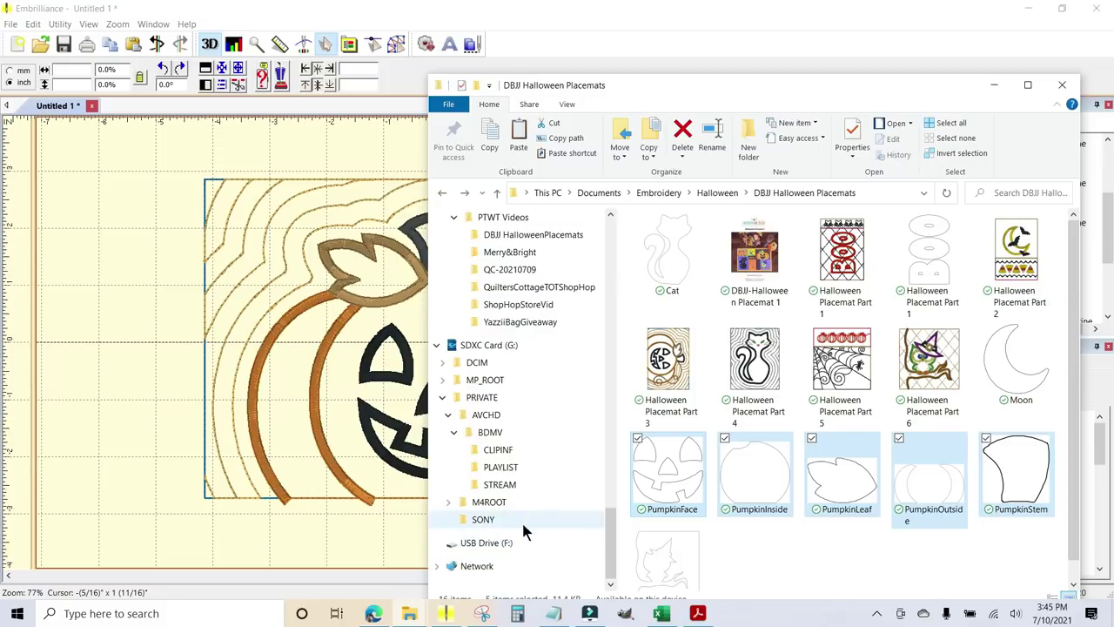
- Check the contents of USB Drive (F:) for the pumpkin cutting files and minimize the File Explorer window
{"action": "left_click", "coordinate": [489, 544]}
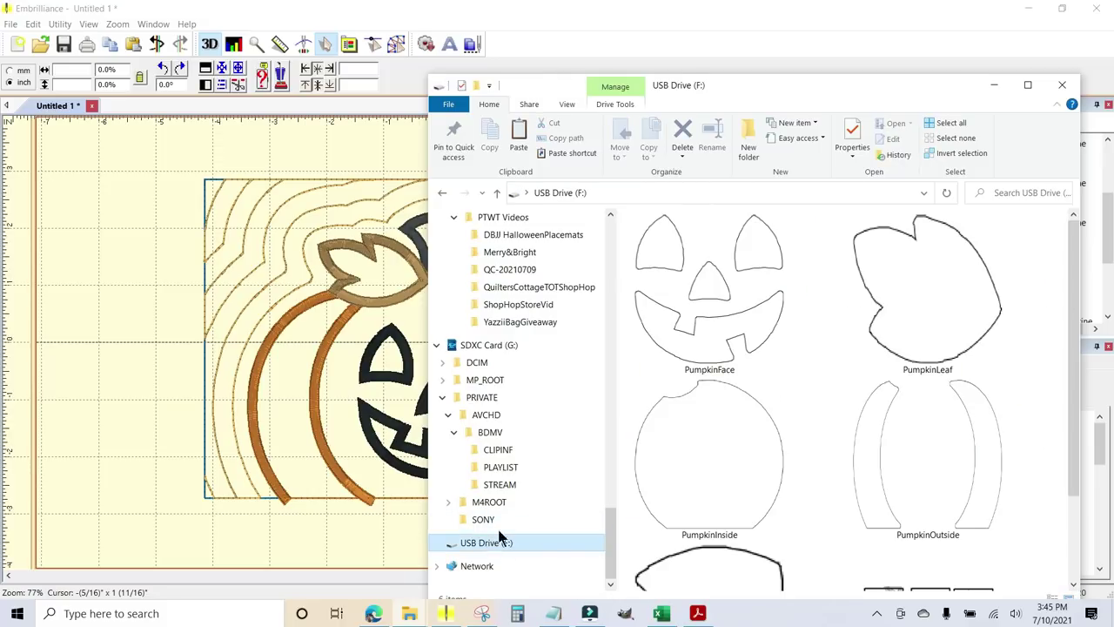
{"action": "scroll", "coordinate": [852, 296], "scroll_direction": "down", "scroll_amount": 1}
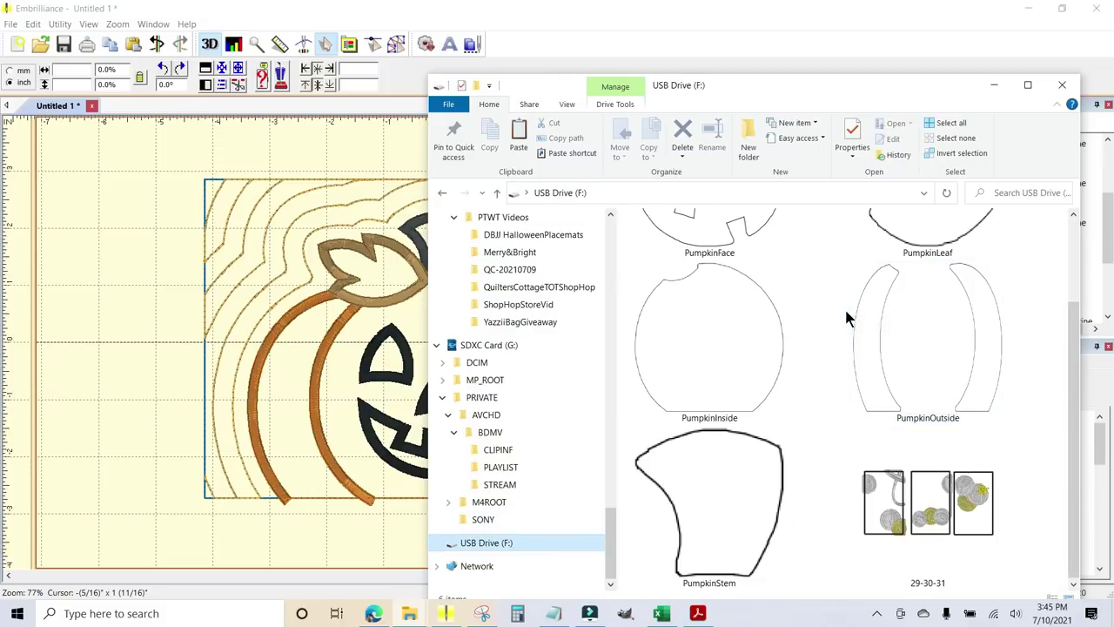
{"action": "scroll", "coordinate": [853, 306], "scroll_direction": "up", "scroll_amount": 1}
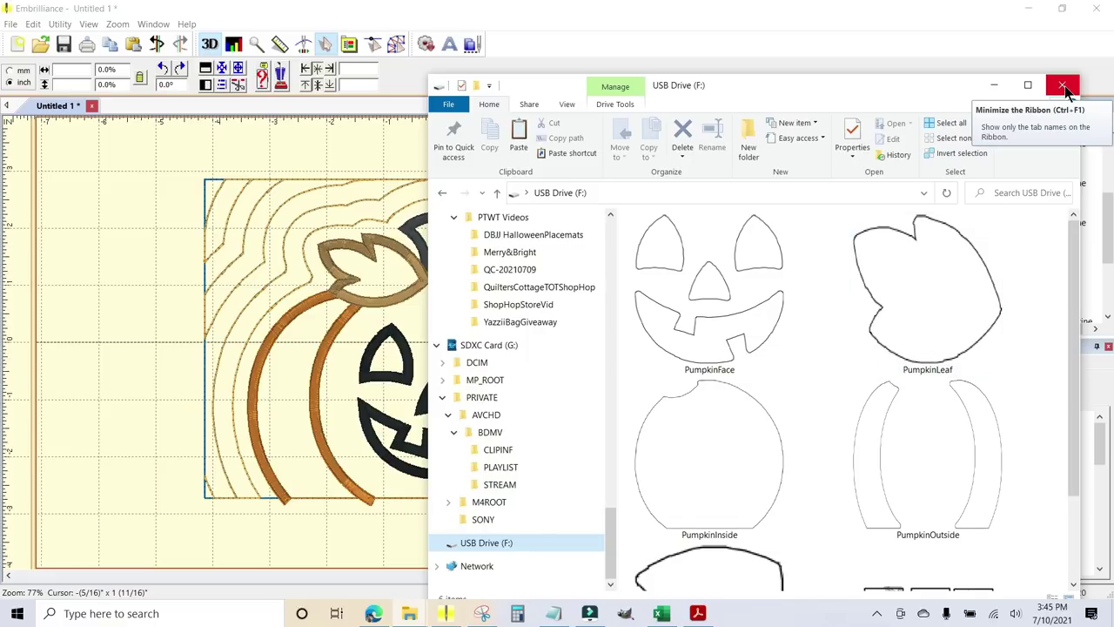
{"action": "left_click", "coordinate": [993, 79]}
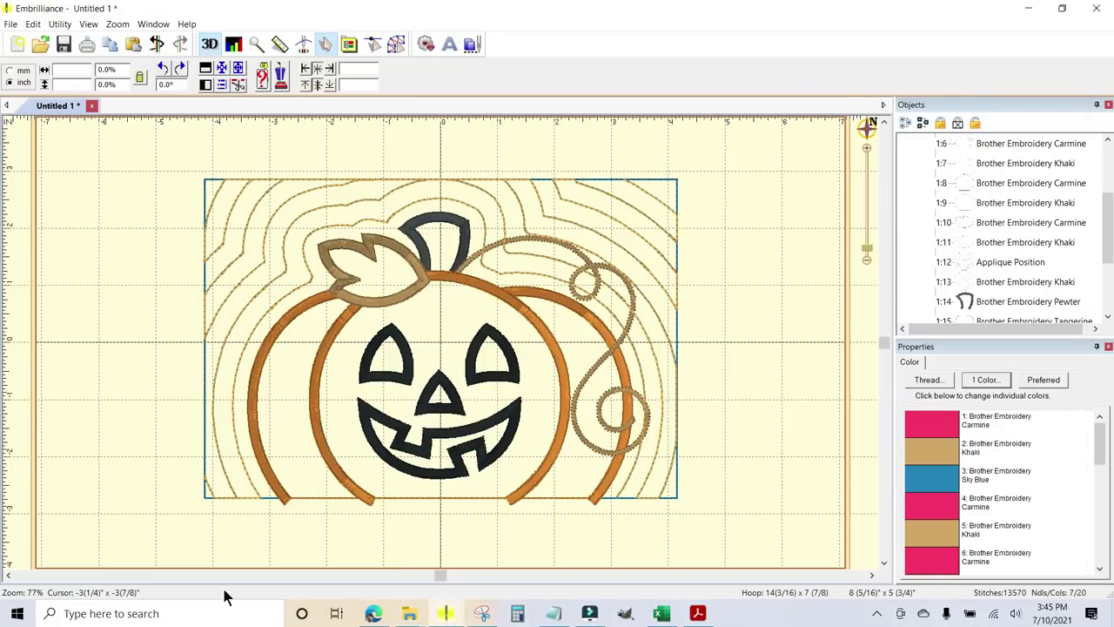
- Switch to CanvasWorkspace in the browser and import the PumpkinFace SVG from the DBJJ Halloween Placemats folder into a new project
{"action": "left_click", "coordinate": [372, 612]}
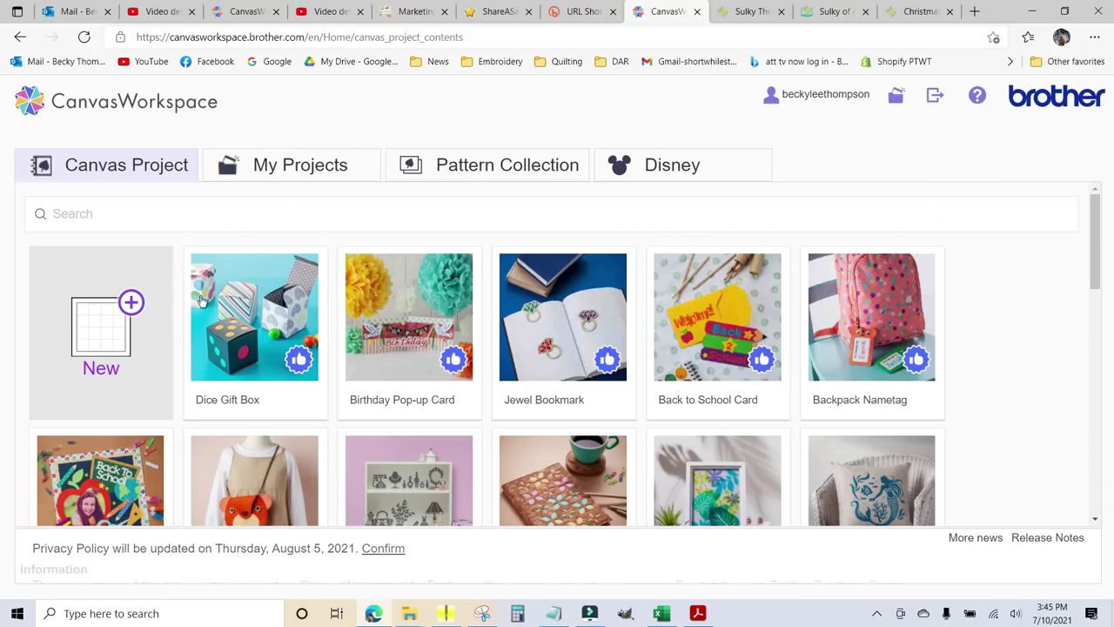
{"action": "left_click", "coordinate": [114, 322]}
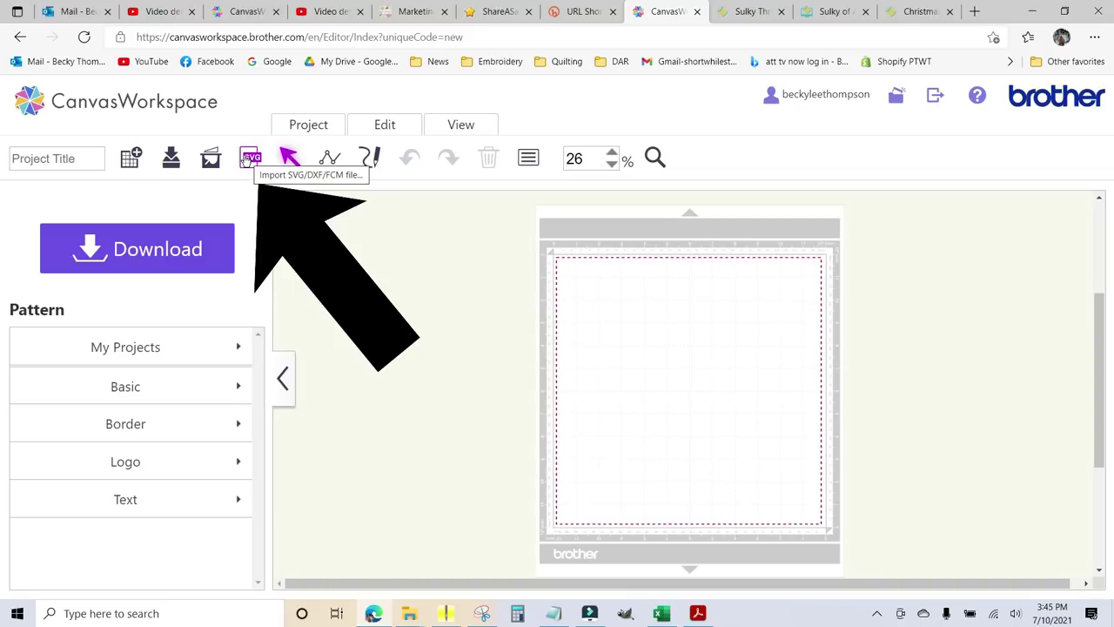
{"action": "left_click", "coordinate": [249, 162]}
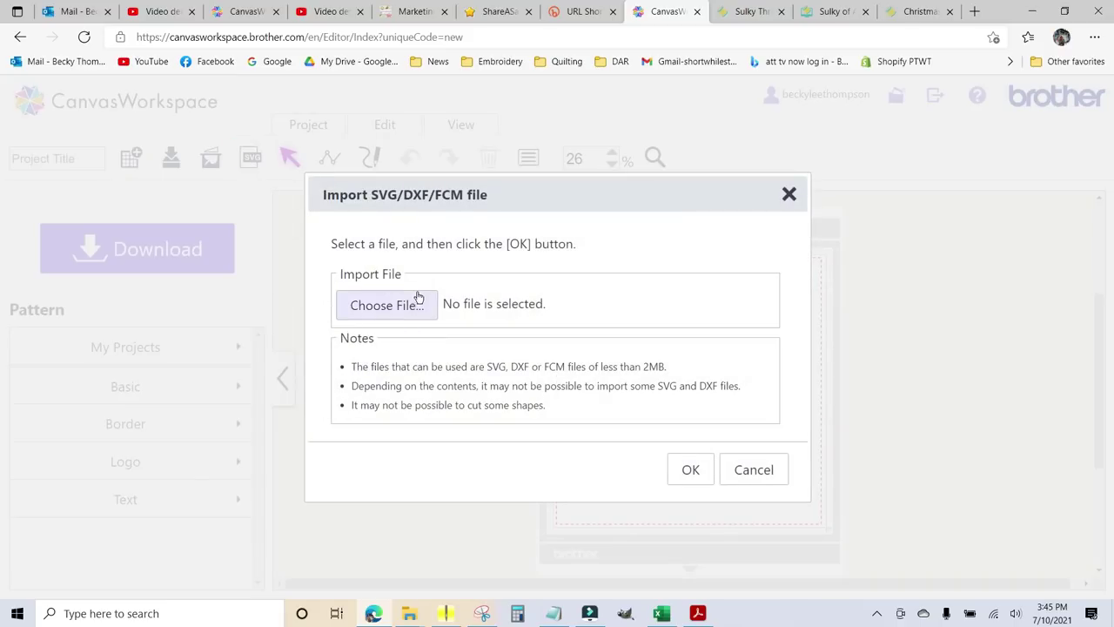
{"action": "left_click", "coordinate": [394, 309]}
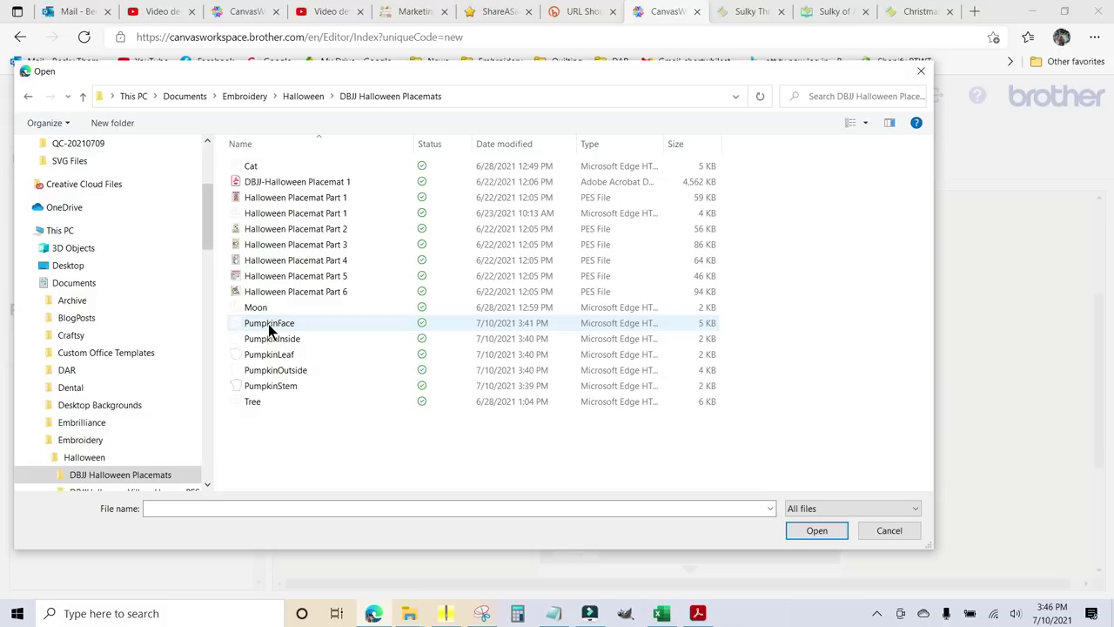
{"action": "left_click", "coordinate": [269, 324]}
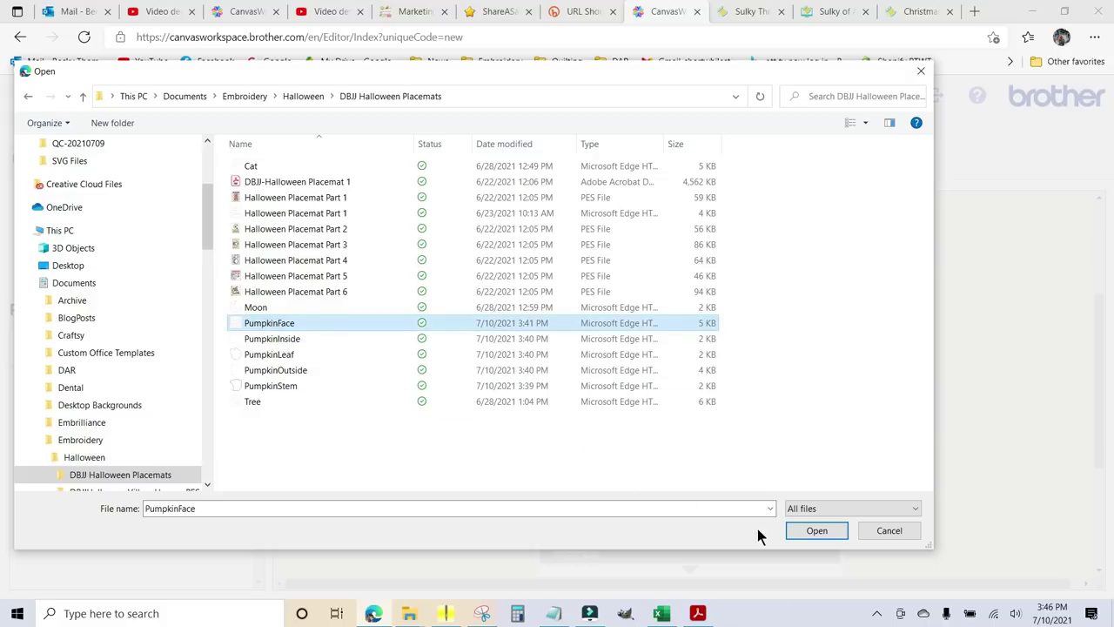
{"action": "left_click", "coordinate": [814, 529]}
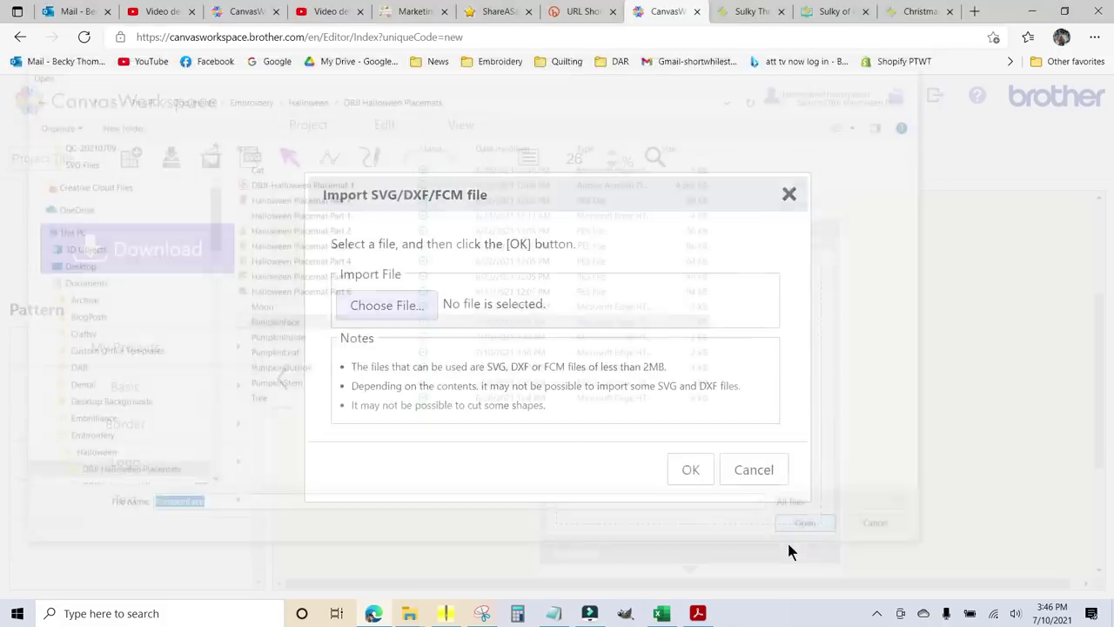
{"action": "left_click", "coordinate": [691, 471]}
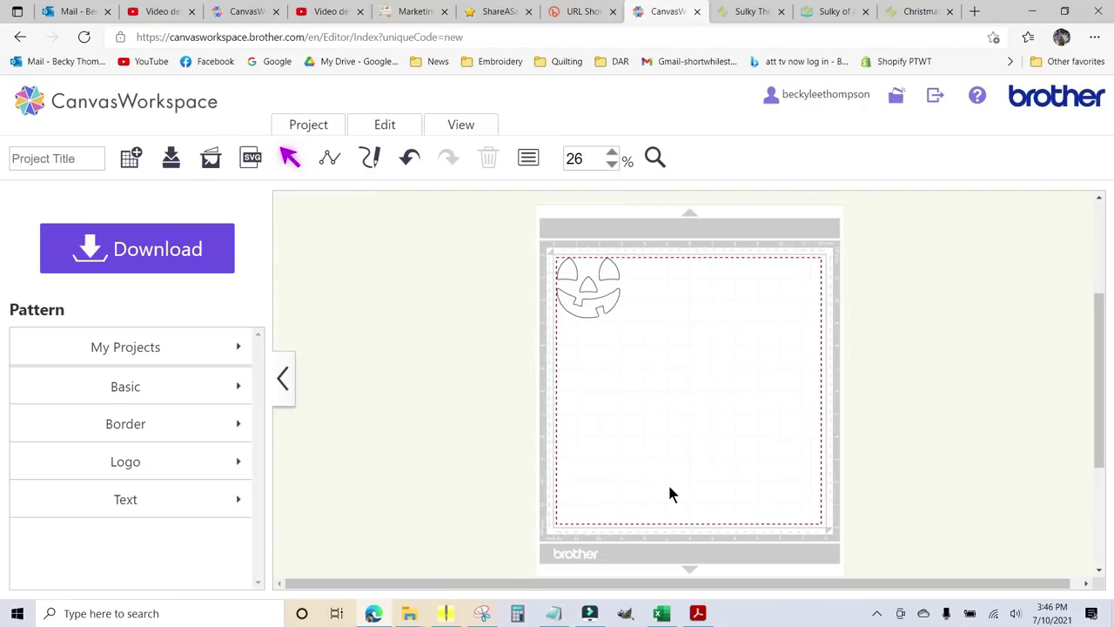
- Group all the pumpkin face pieces and move the group to the lower-left area of the cutting mat
{"action": "left_click", "coordinate": [589, 284]}
{"action": "left_click", "coordinate": [570, 312]}
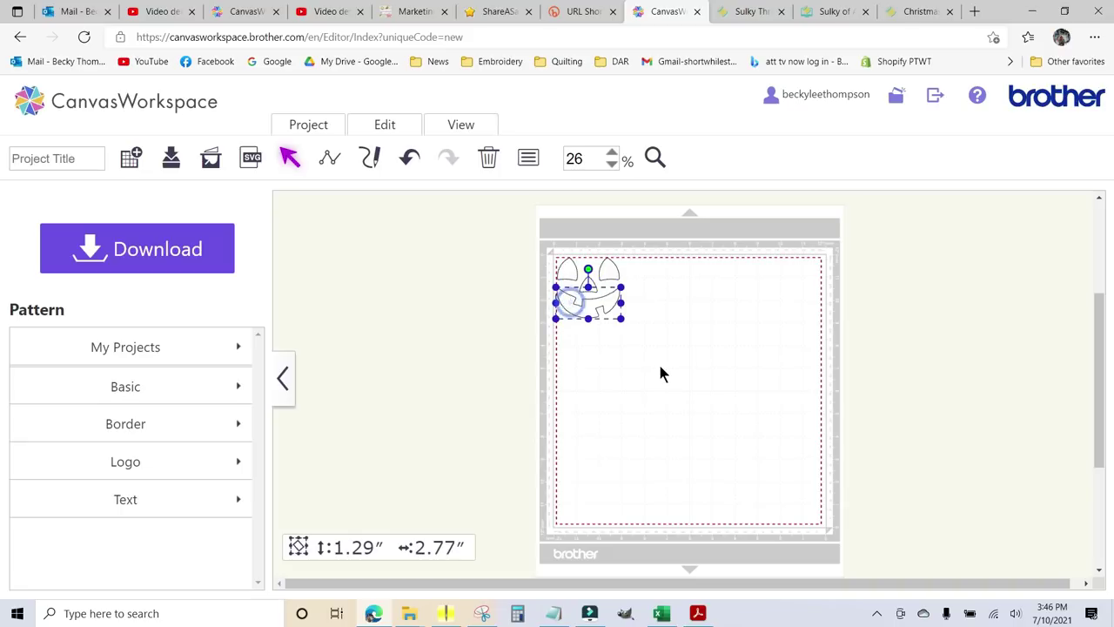
{"action": "left_click_drag", "start_coordinate": [538, 237], "coordinate": [669, 359]}
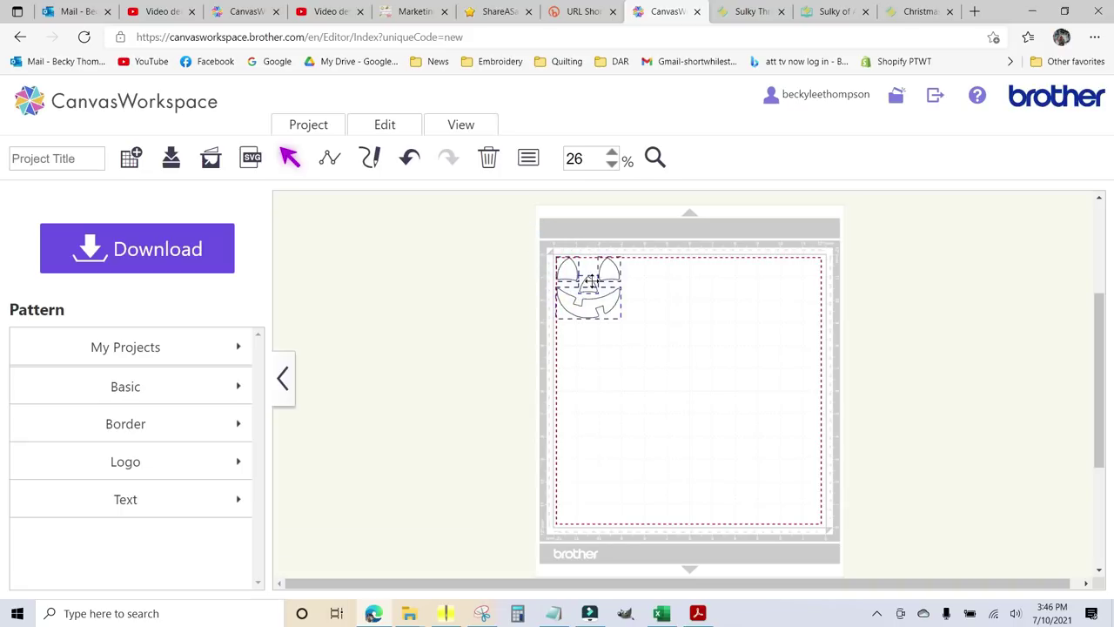
{"action": "right_click", "coordinate": [592, 281]}
{"action": "left_click", "coordinate": [631, 278]}
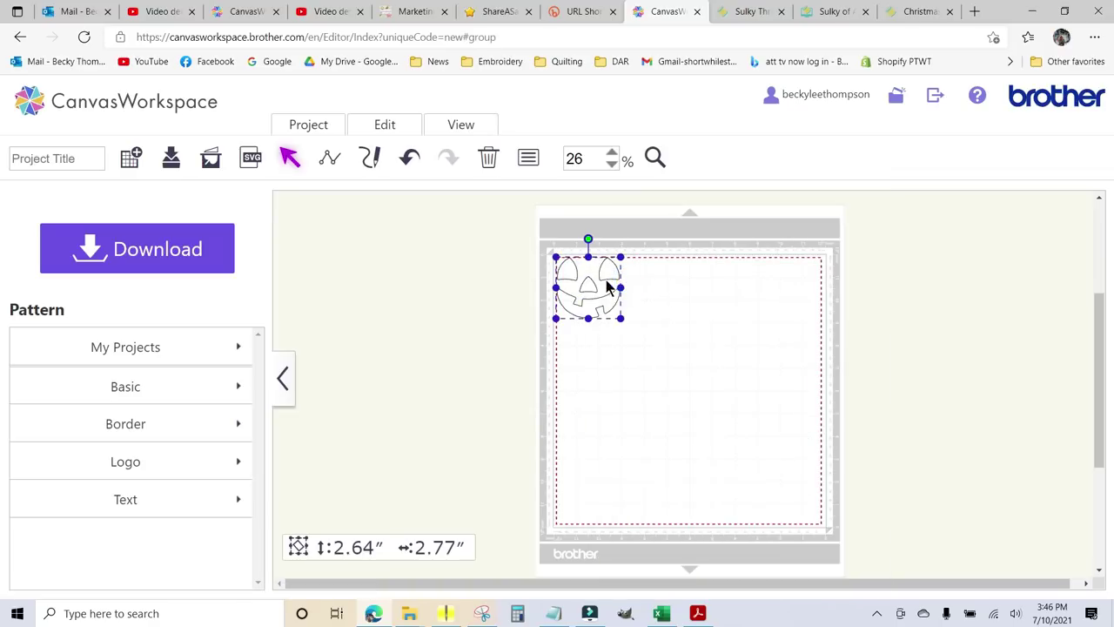
{"action": "left_click_drag", "start_coordinate": [589, 284], "coordinate": [604, 473]}
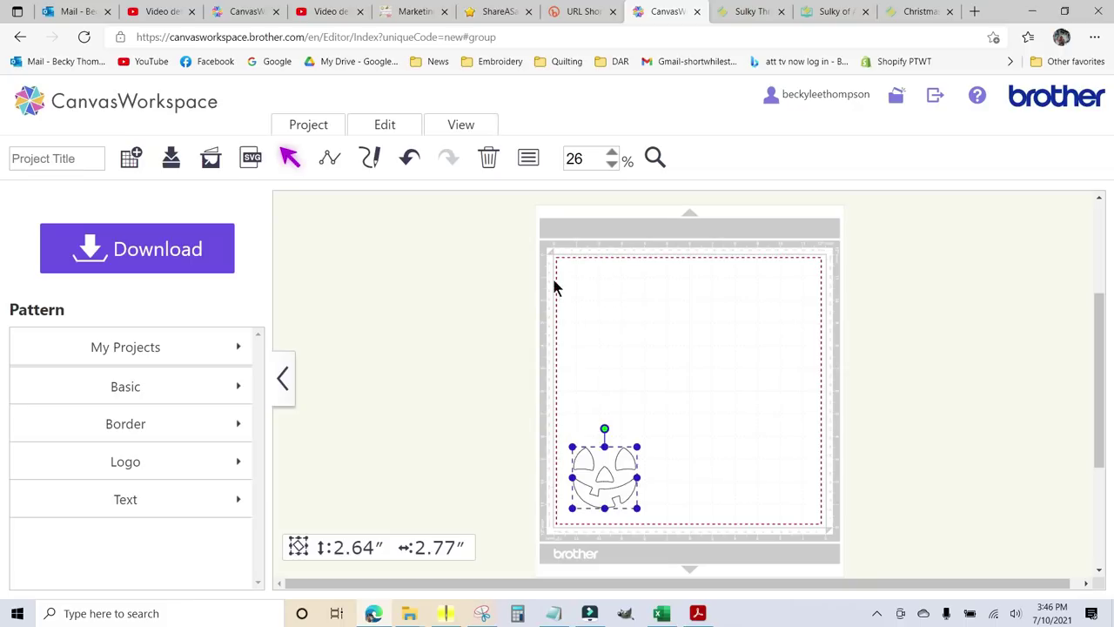
- Import PumpkinInside.svg from the DBJJ Halloween Placemats folder and move the shape to the mat's upper-right corner
{"action": "left_click", "coordinate": [250, 157]}
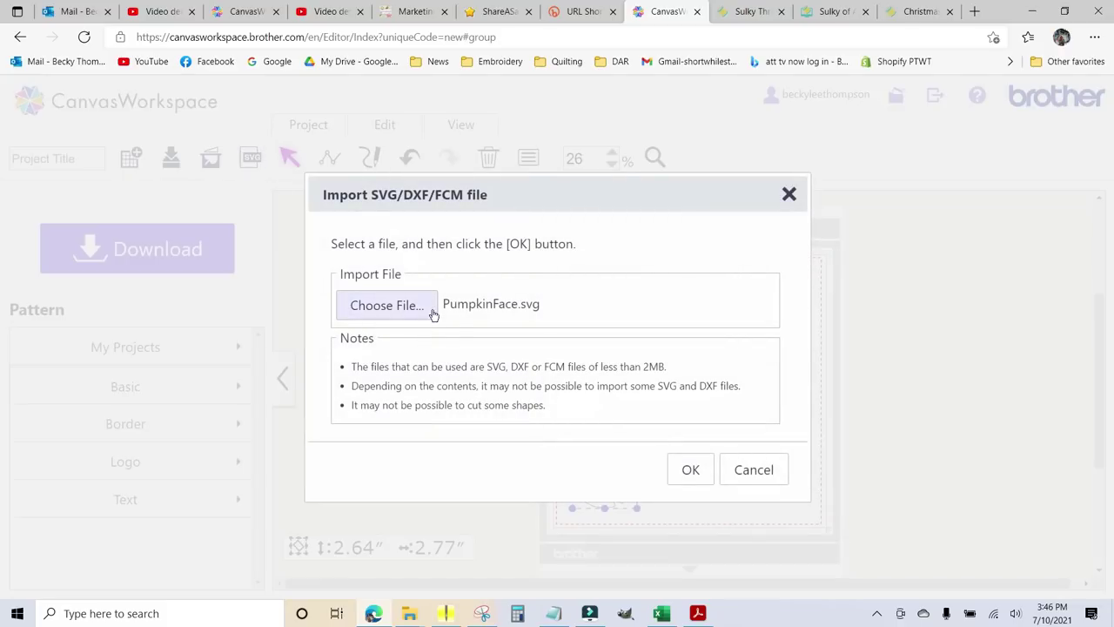
{"action": "left_click", "coordinate": [389, 308]}
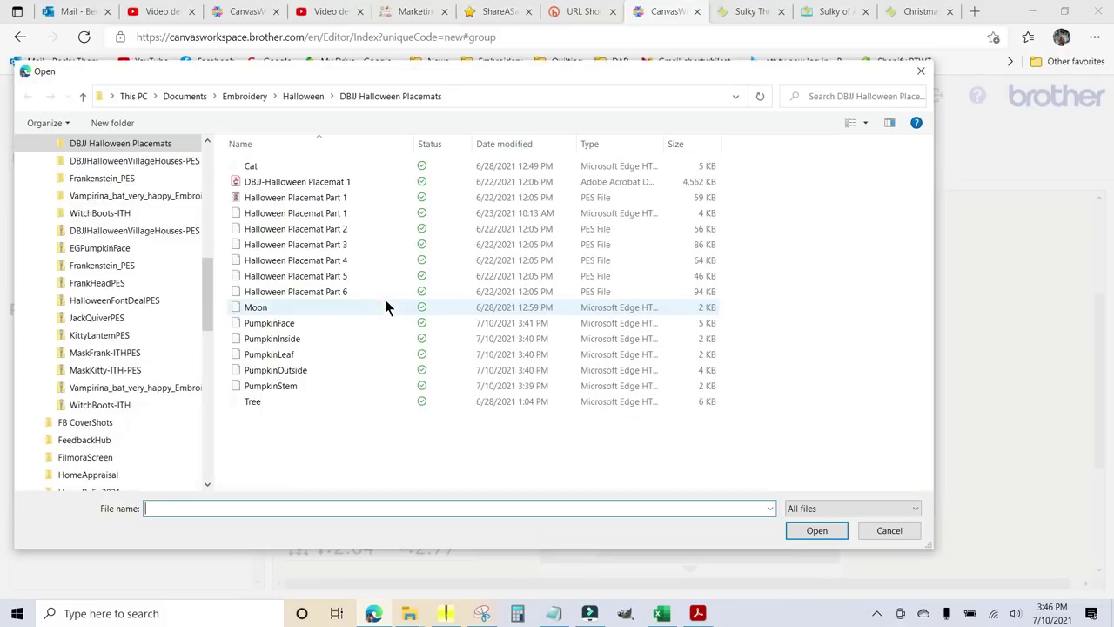
{"action": "left_click", "coordinate": [309, 340]}
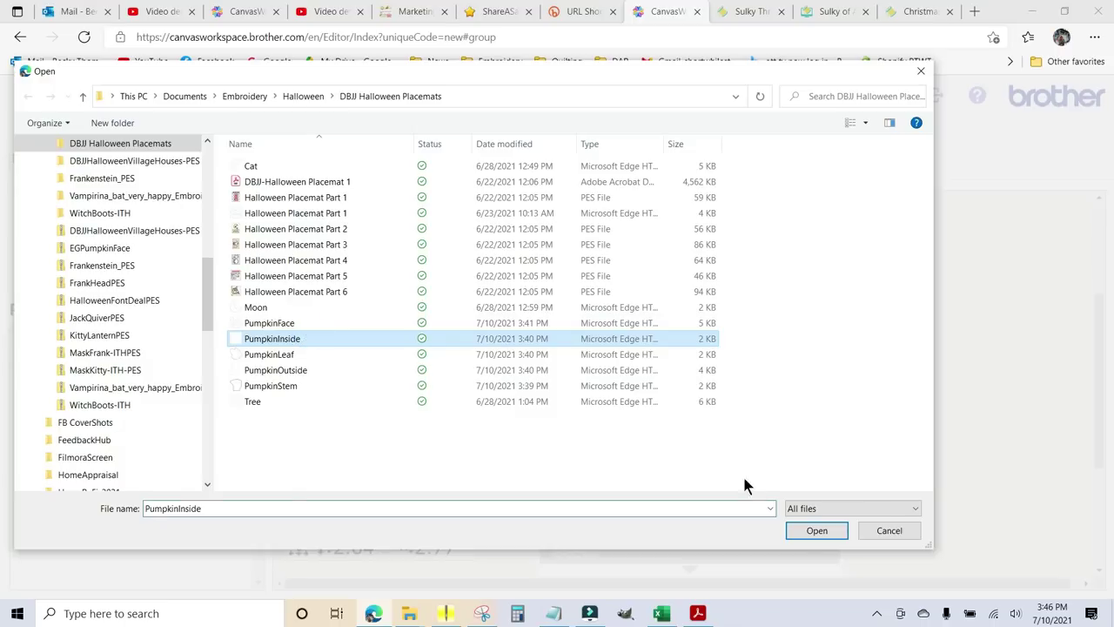
{"action": "left_click", "coordinate": [817, 532]}
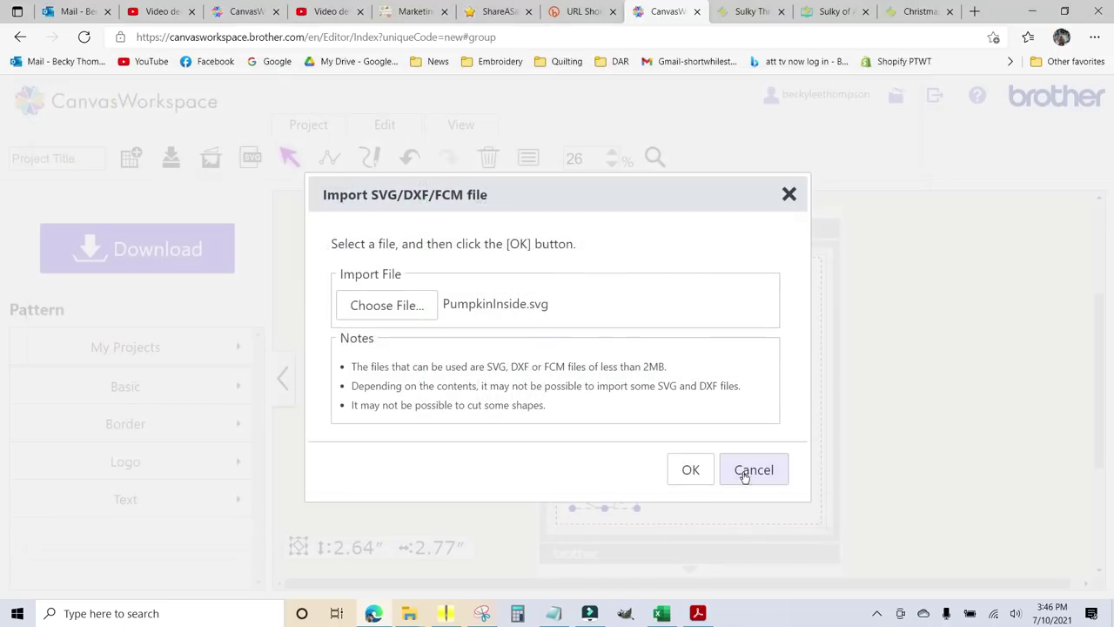
{"action": "left_click", "coordinate": [691, 470]}
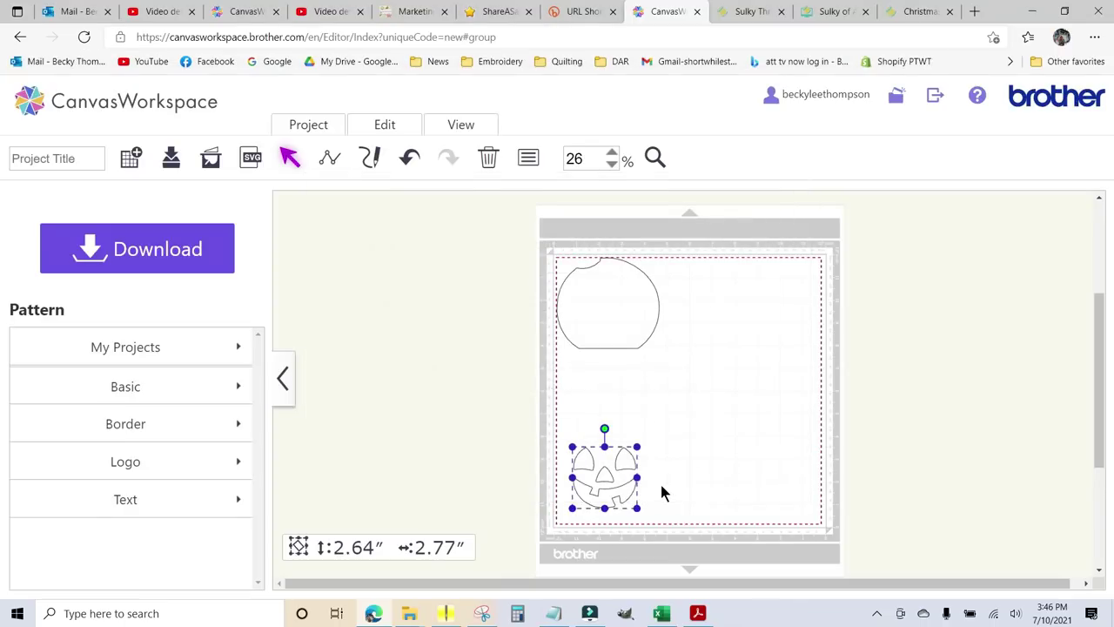
{"action": "left_click_drag", "start_coordinate": [607, 296], "coordinate": [759, 310]}
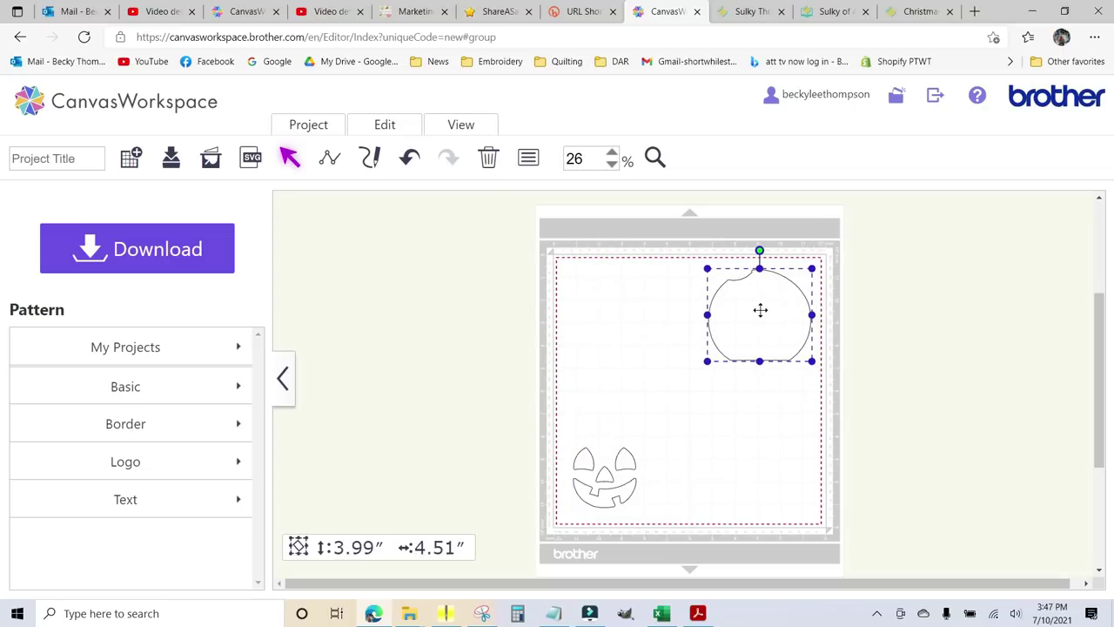
- Import PumpkinLeaf.svg from the DBJJ Halloween Placemats folder and place the leaf just right of the pumpkin face on the mat
{"action": "left_click", "coordinate": [250, 159]}
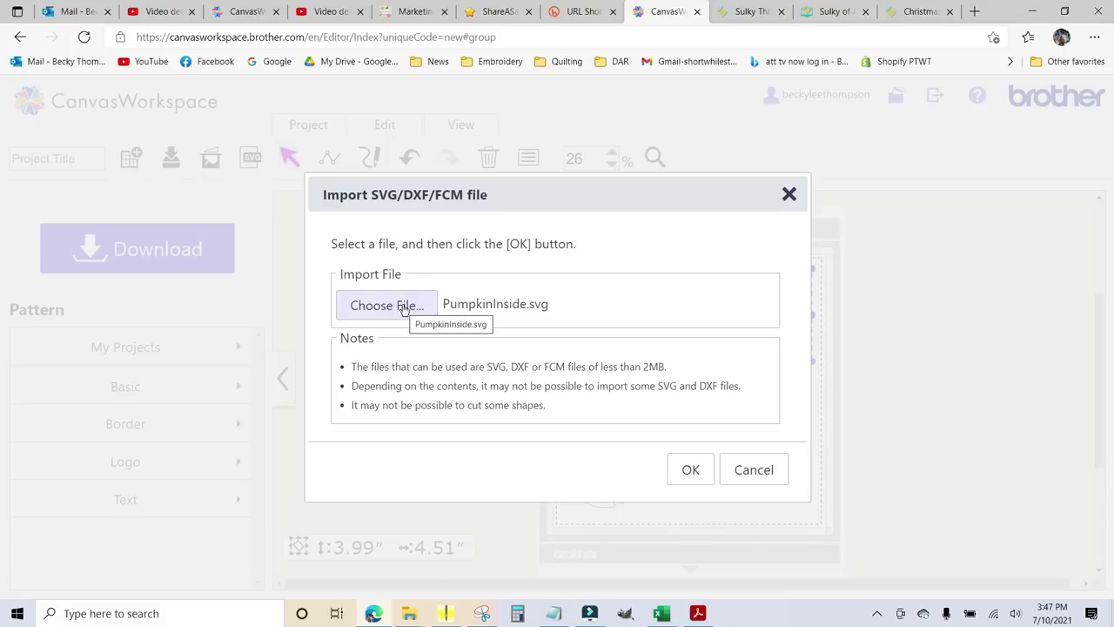
{"action": "left_click", "coordinate": [403, 306]}
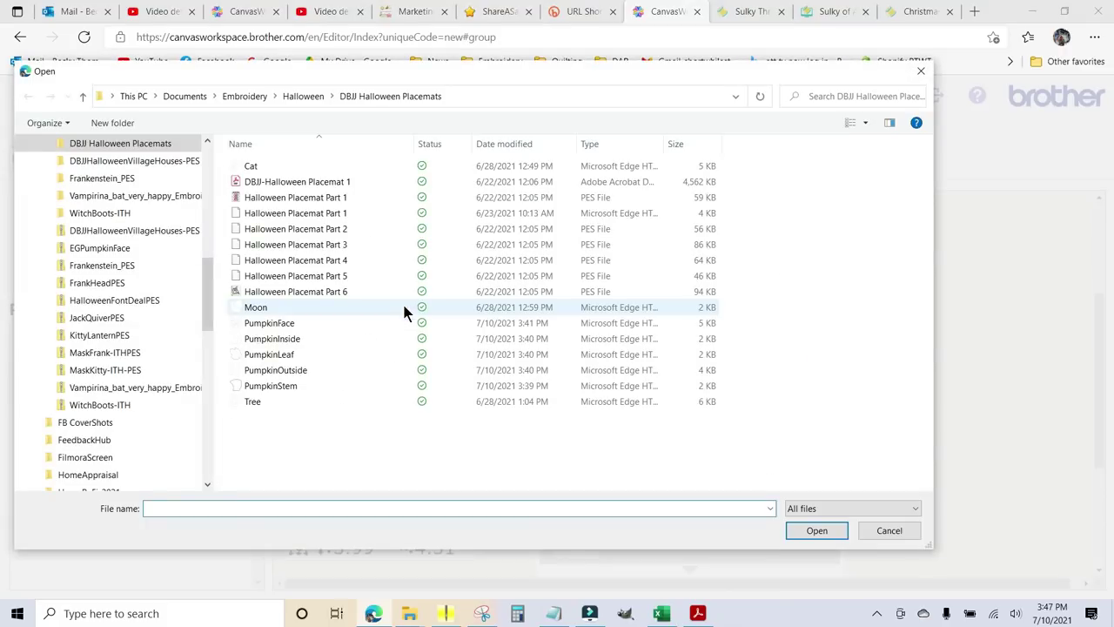
{"action": "left_click", "coordinate": [308, 353]}
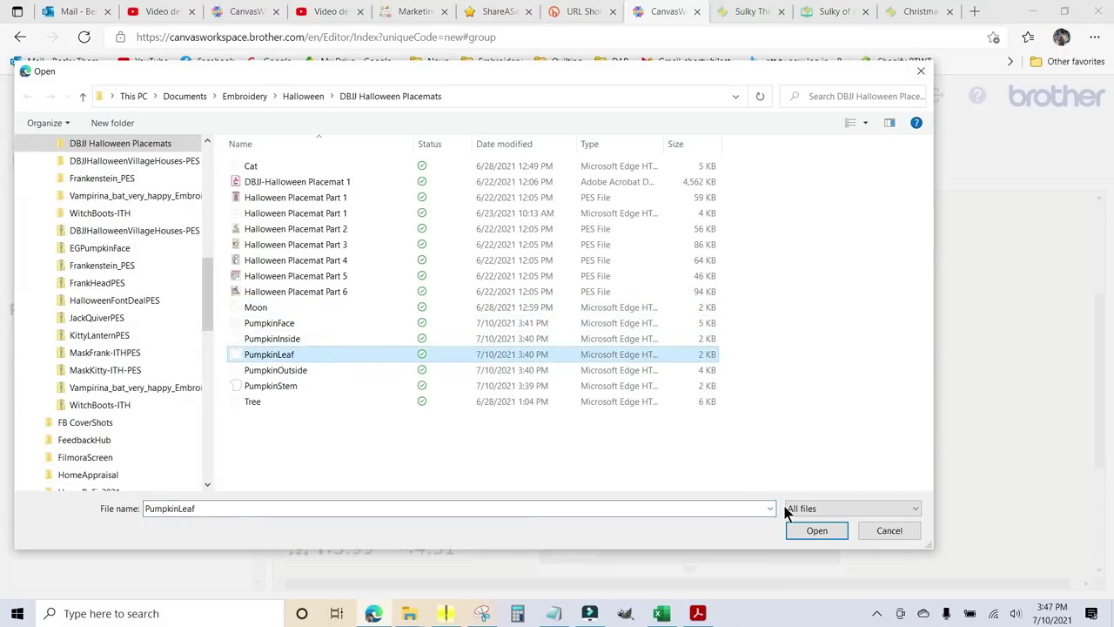
{"action": "left_click", "coordinate": [817, 531]}
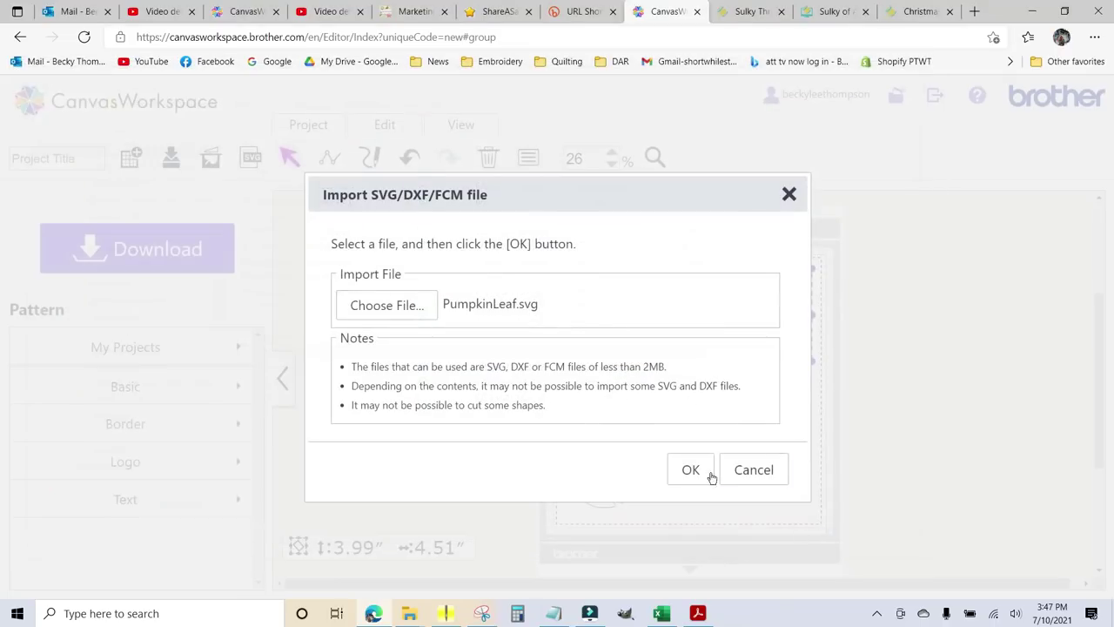
{"action": "left_click", "coordinate": [688, 470]}
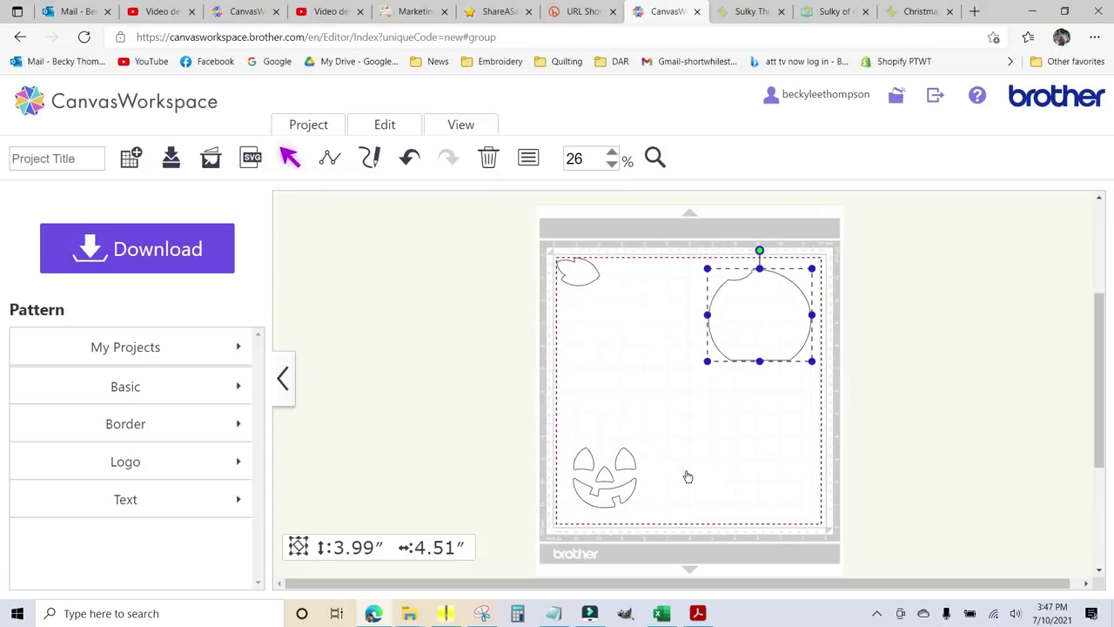
{"action": "left_click_drag", "start_coordinate": [576, 269], "coordinate": [676, 488]}
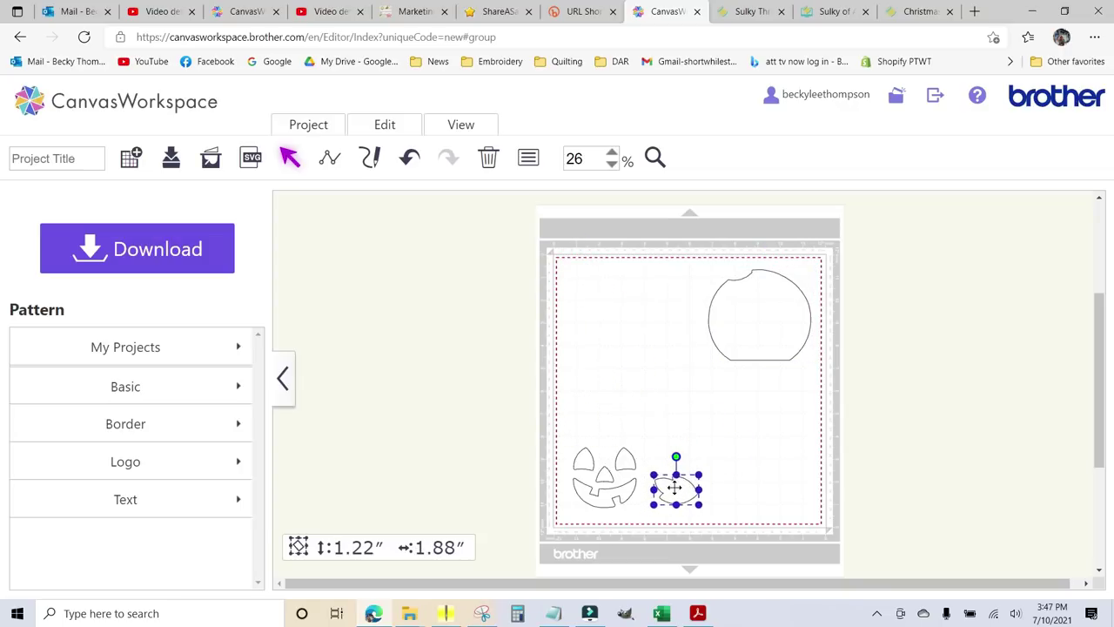